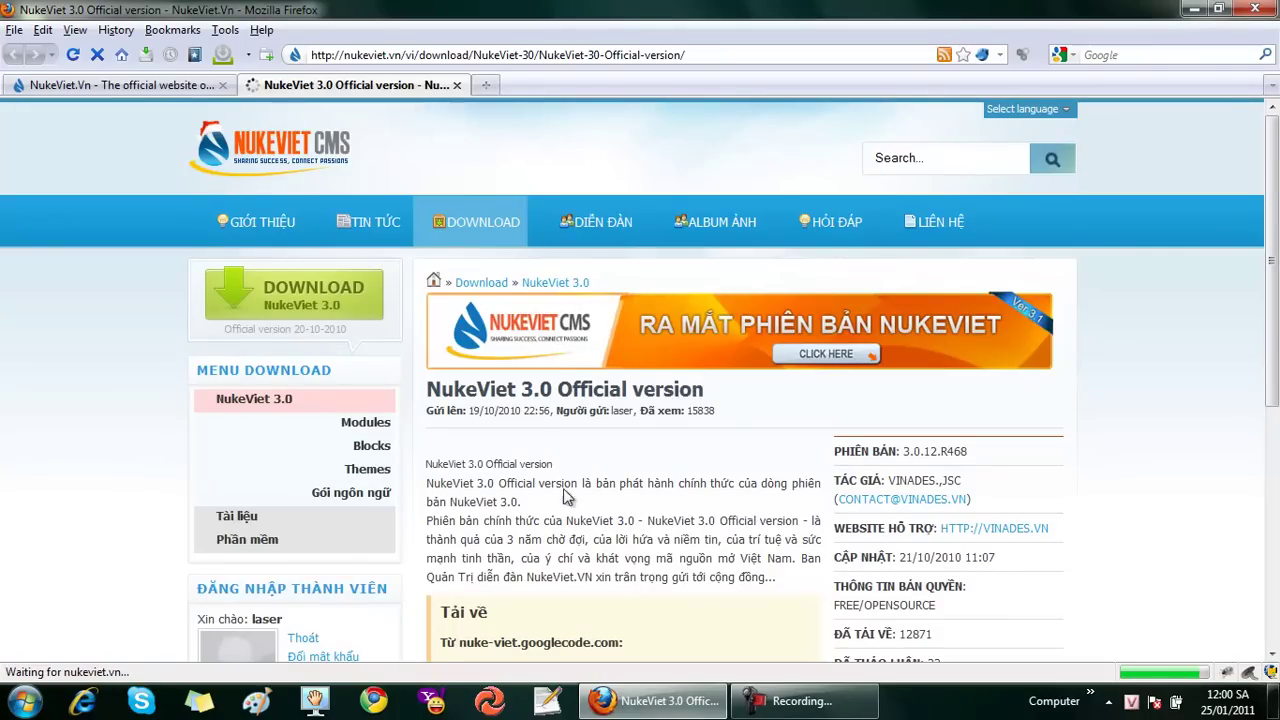
# Download NukeViet3.0-Official.rar from googlecode to the desktop, then minimize Firefox
pyautogui.scroll(-5, 647, 447)
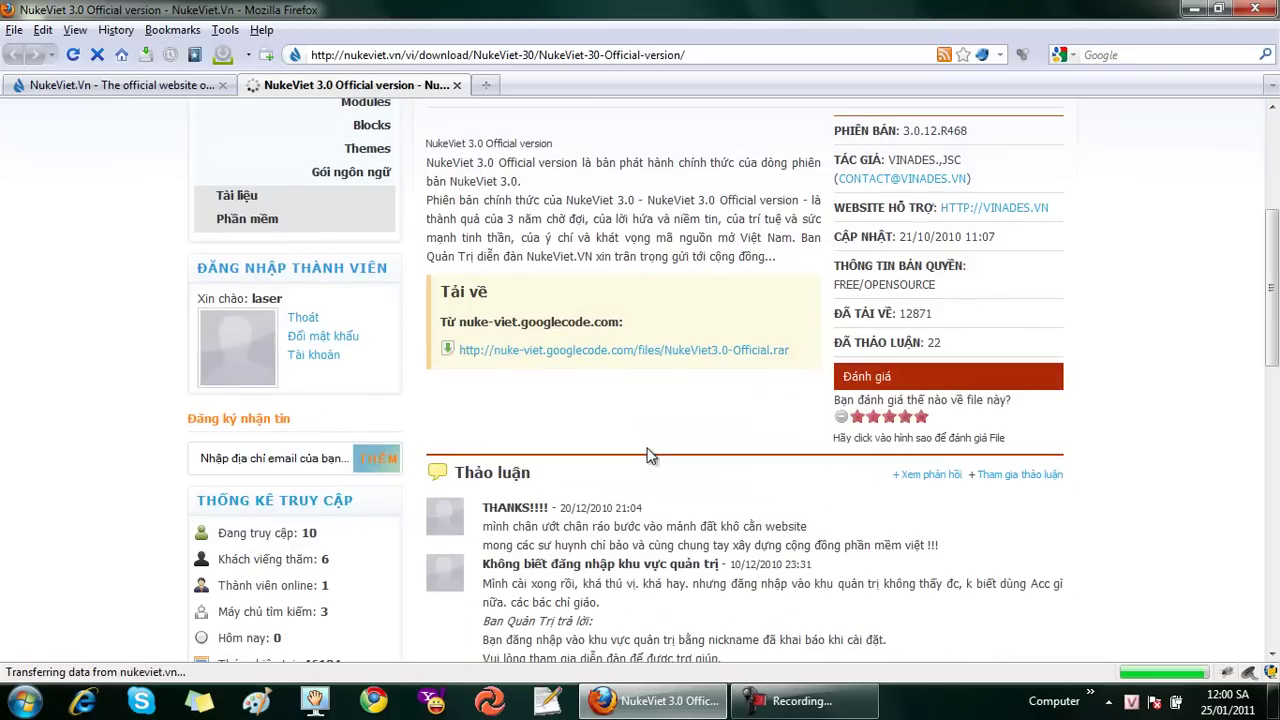
pyautogui.click(659, 355)
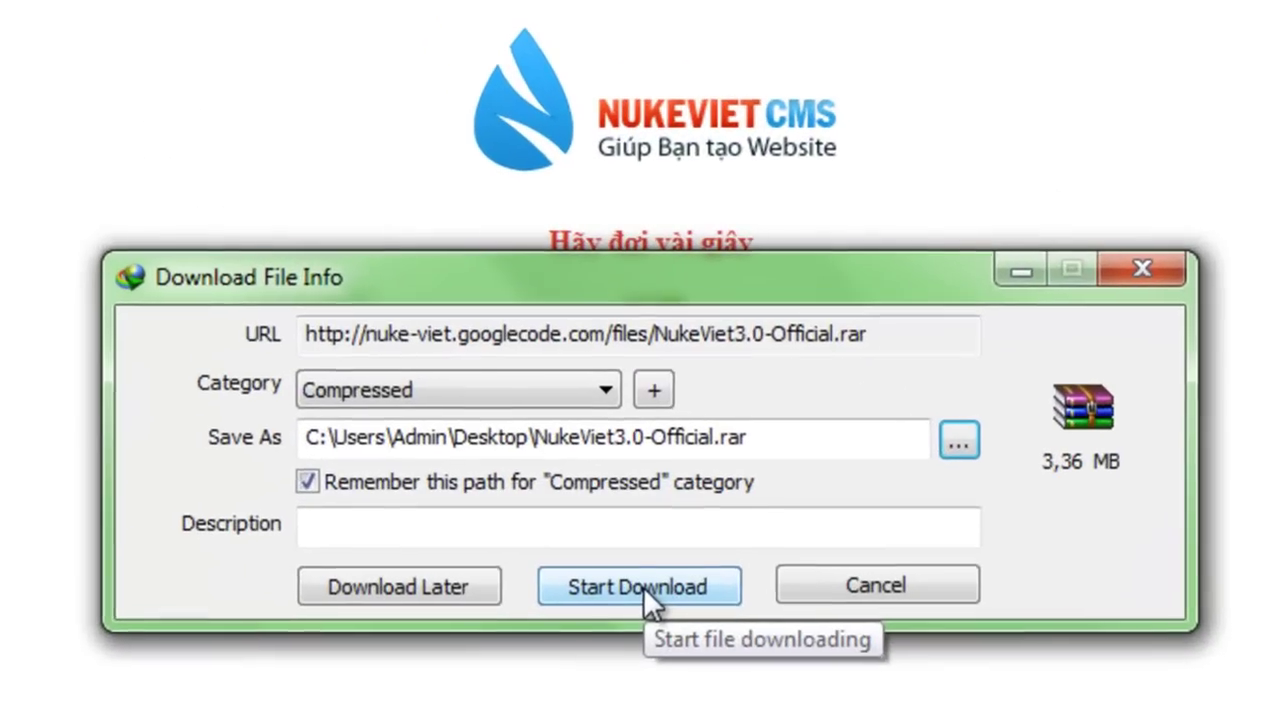
pyautogui.click(636, 413)
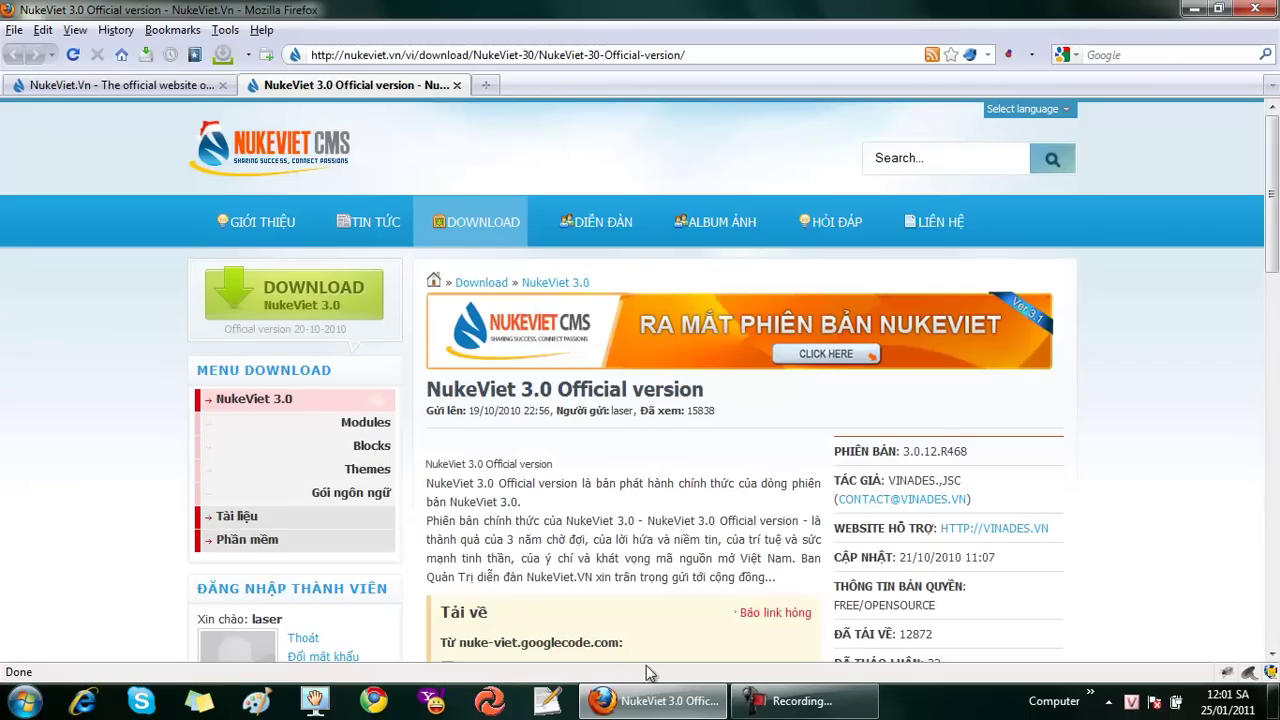
pyautogui.click(645, 710)
# Launch VertrigoServ and start the local server with its window hidden
pyautogui.click(40, 487)
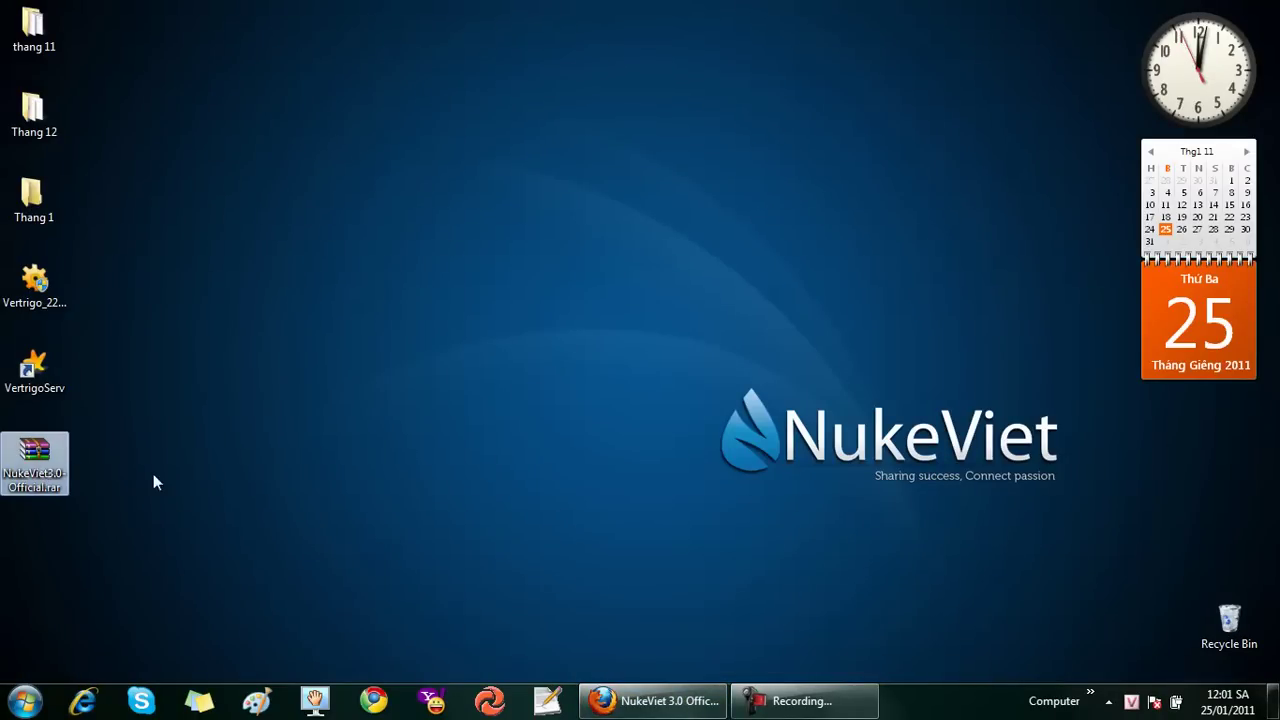
pyautogui.click(87, 510)
pyautogui.click(64, 390)
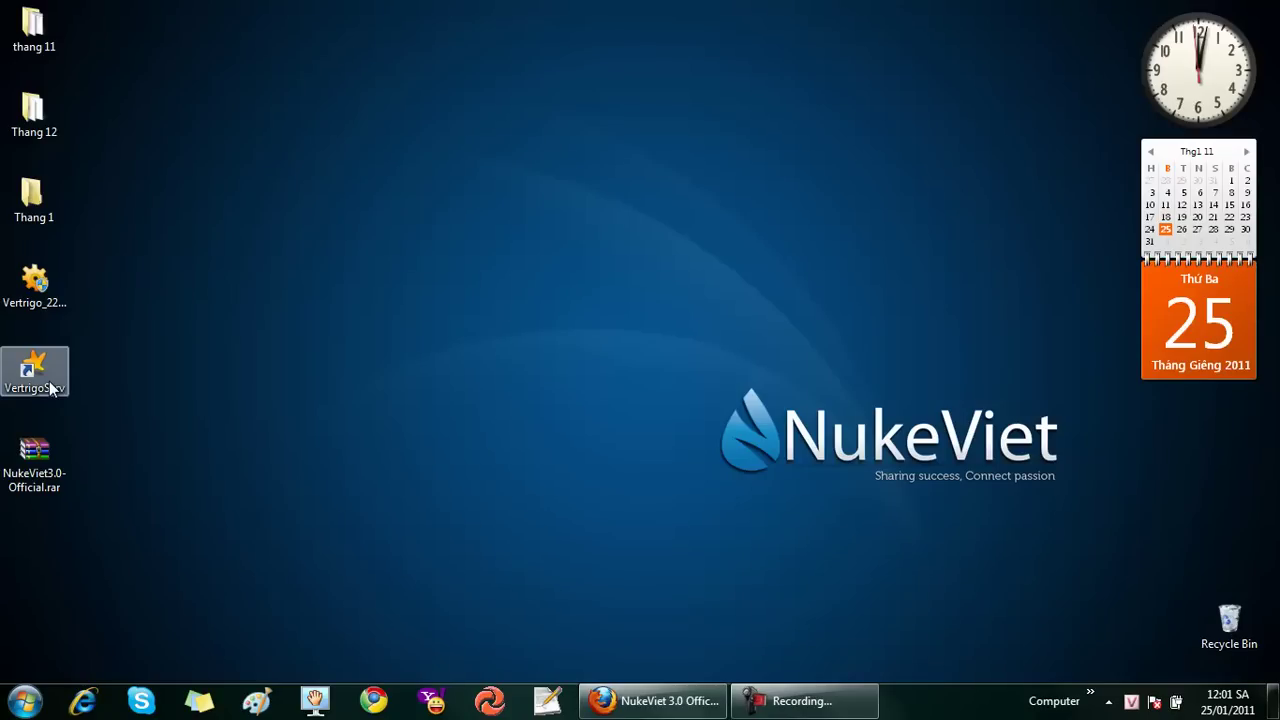
pyautogui.doubleClick(50, 388)
pyautogui.click(664, 413)
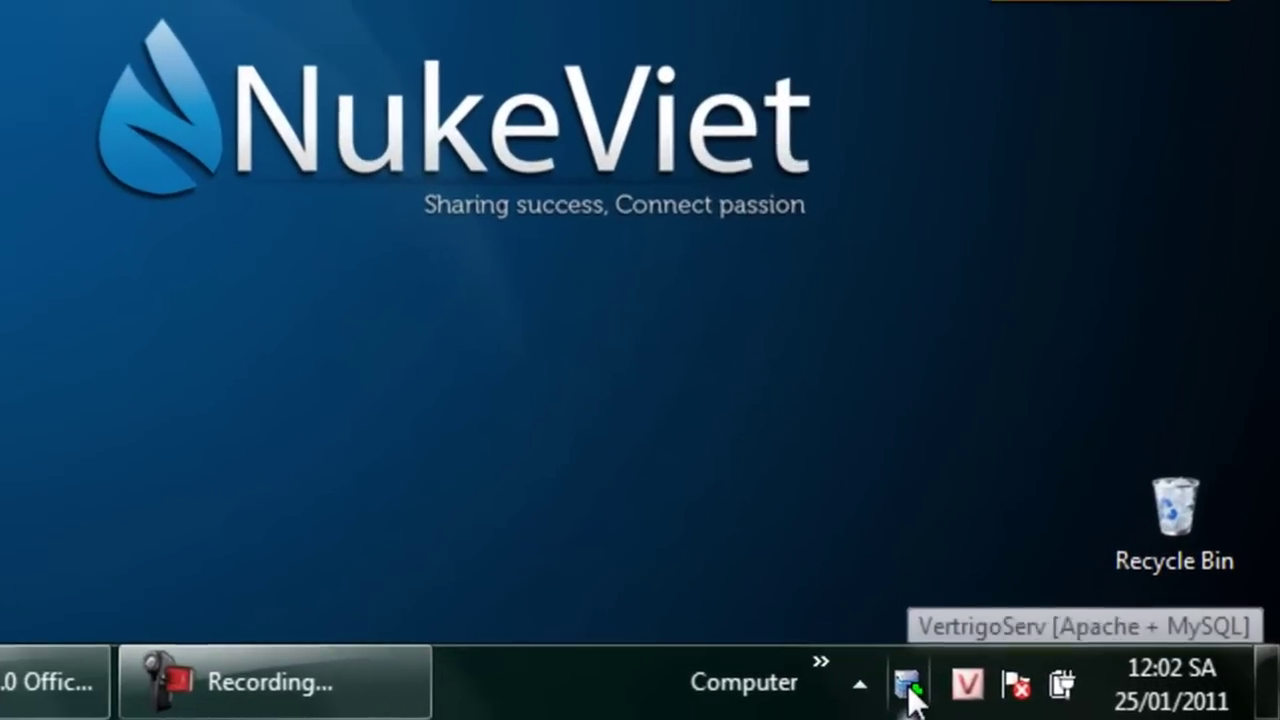
# Open VertrigoServ's www folder and open NukeViet3.0-Official.rar in WinRAR
pyautogui.rightClick(1104, 702)
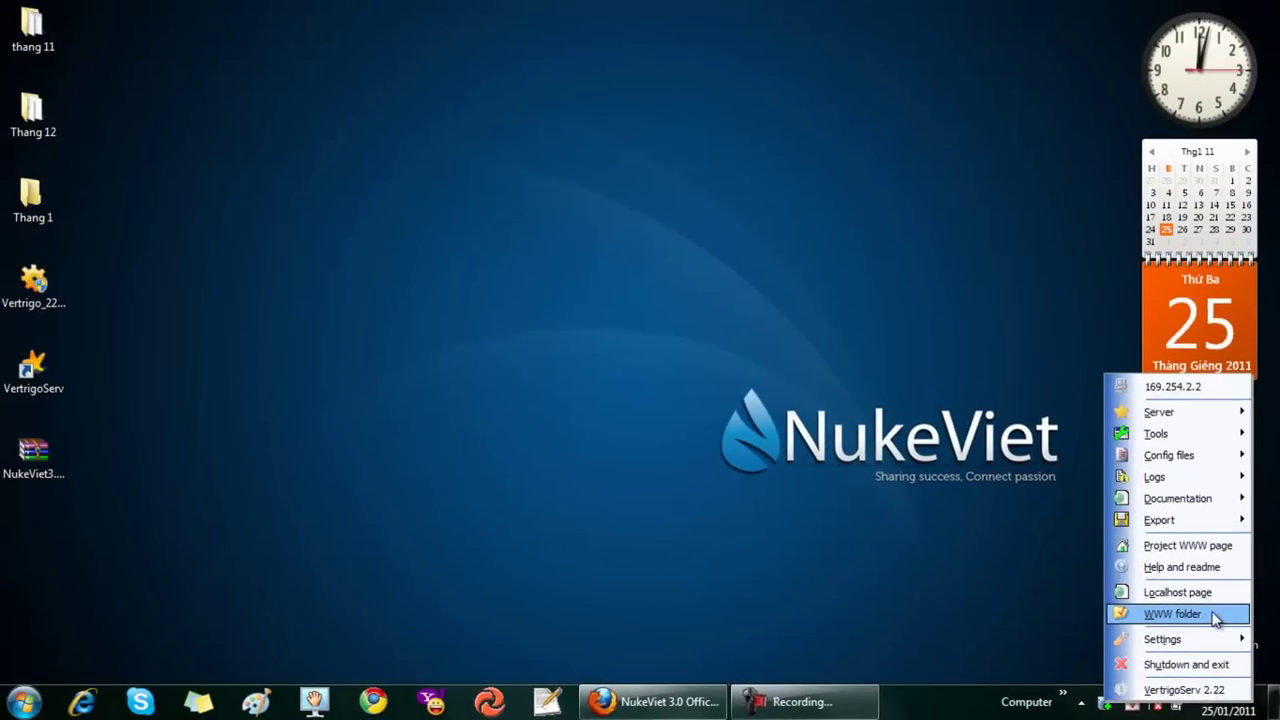
pyautogui.click(1213, 614)
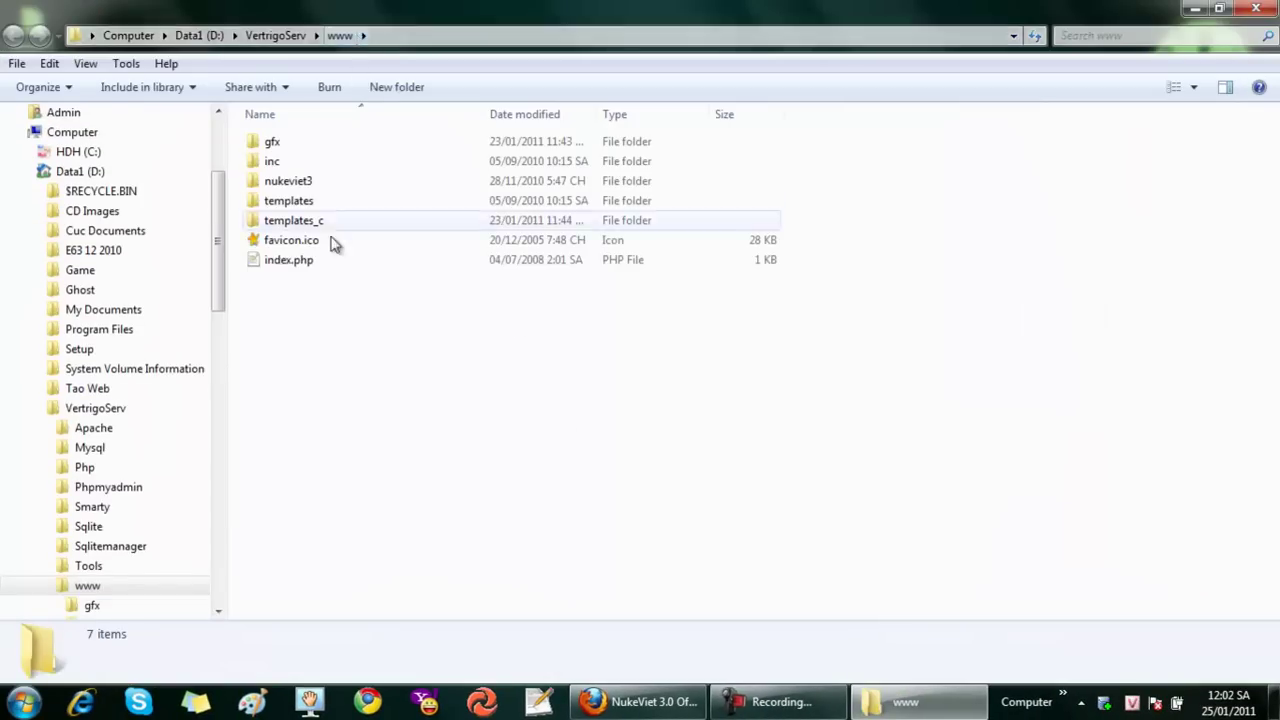
pyautogui.click(1220, 12)
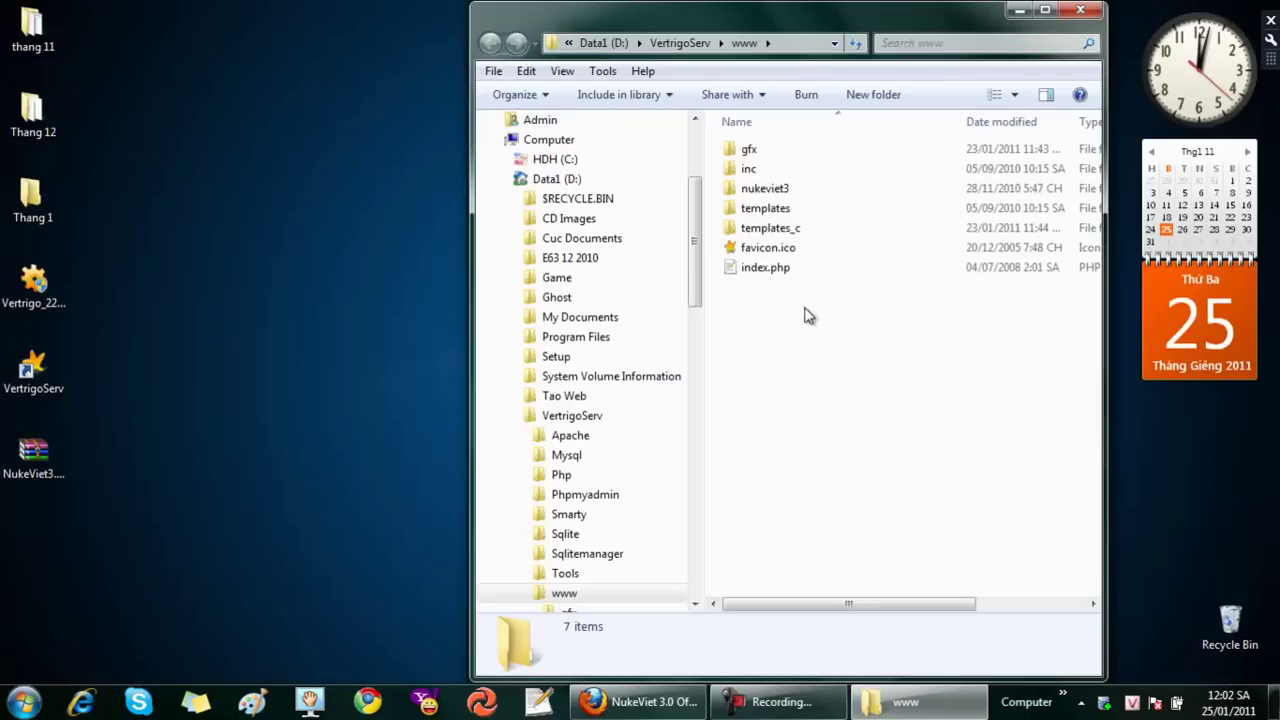
pyautogui.doubleClick(46, 460)
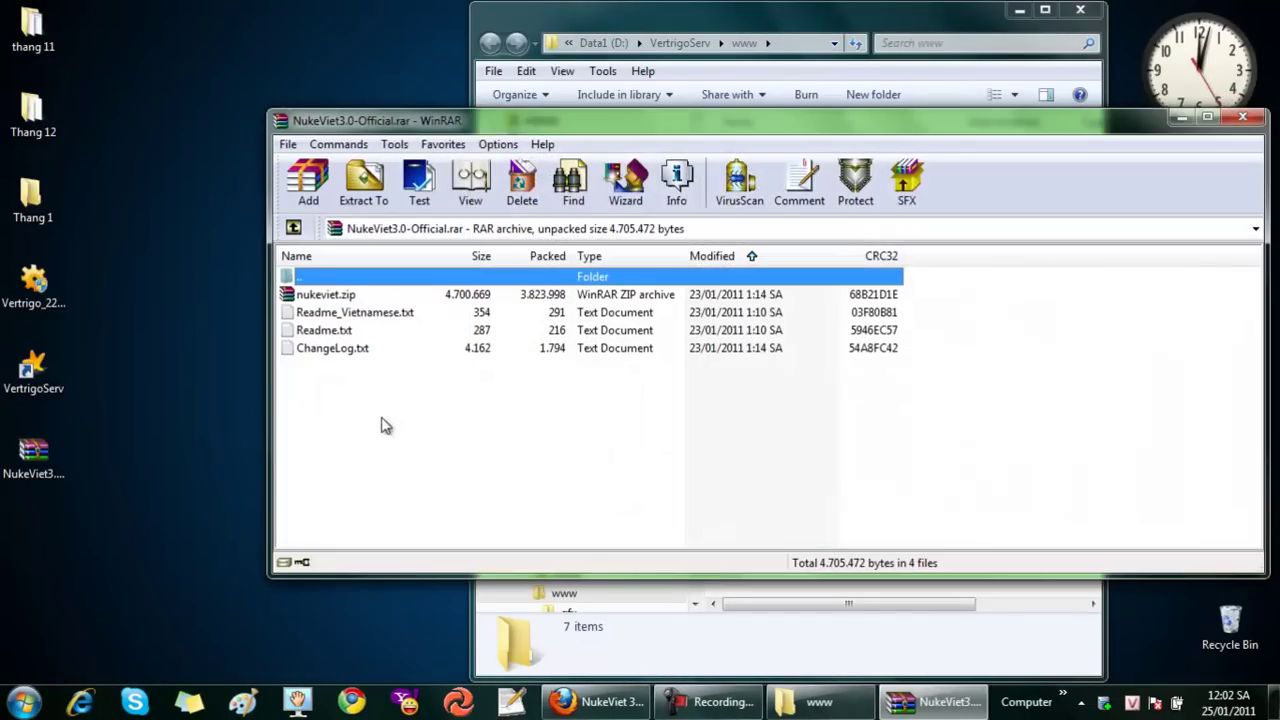
pyautogui.moveTo(1036, 127); pyautogui.dragTo(884, 209)
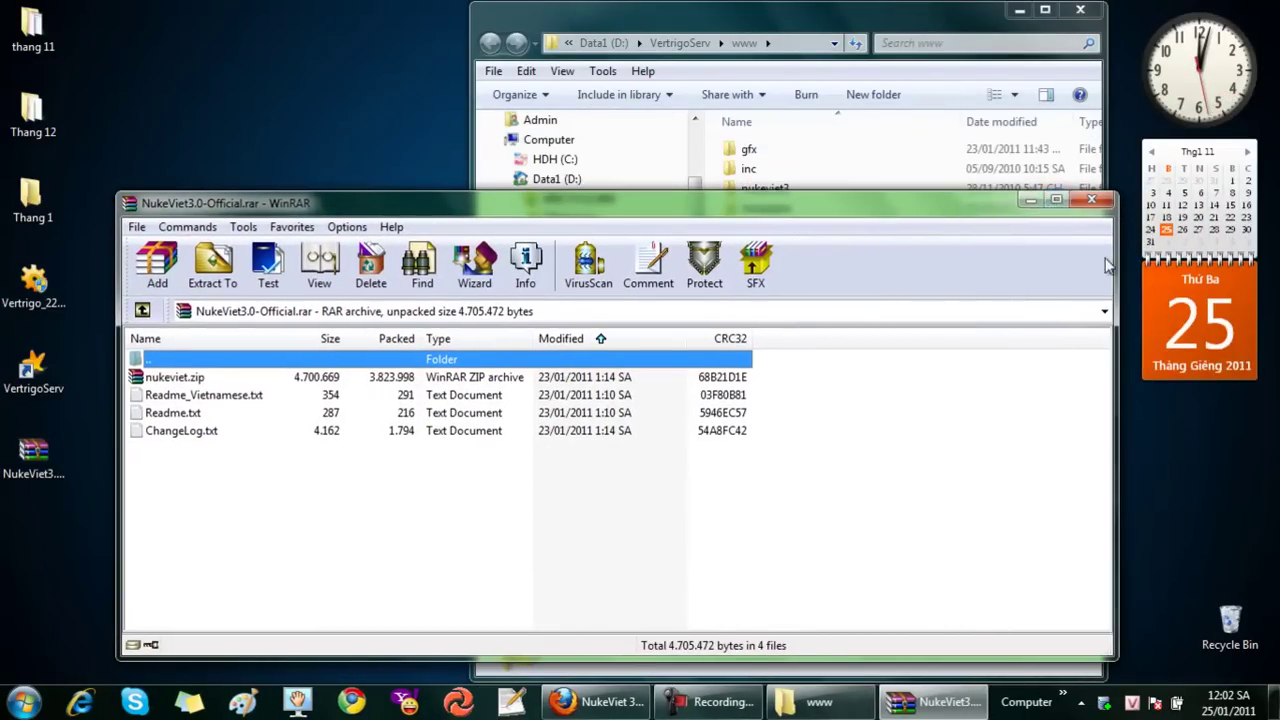
# Copy nukeviet.zip from the WinRAR archive into the www folder and close WinRAR
pyautogui.moveTo(1105, 650); pyautogui.dragTo(670, 527)
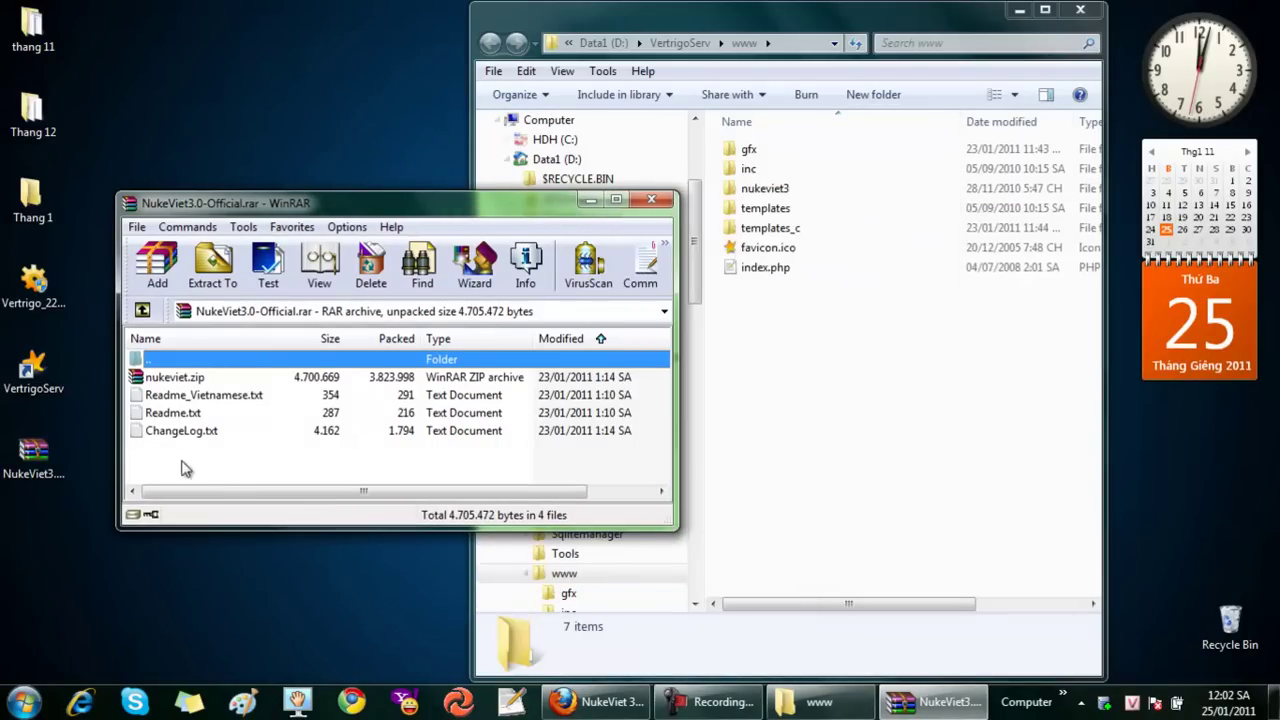
pyautogui.click(170, 381)
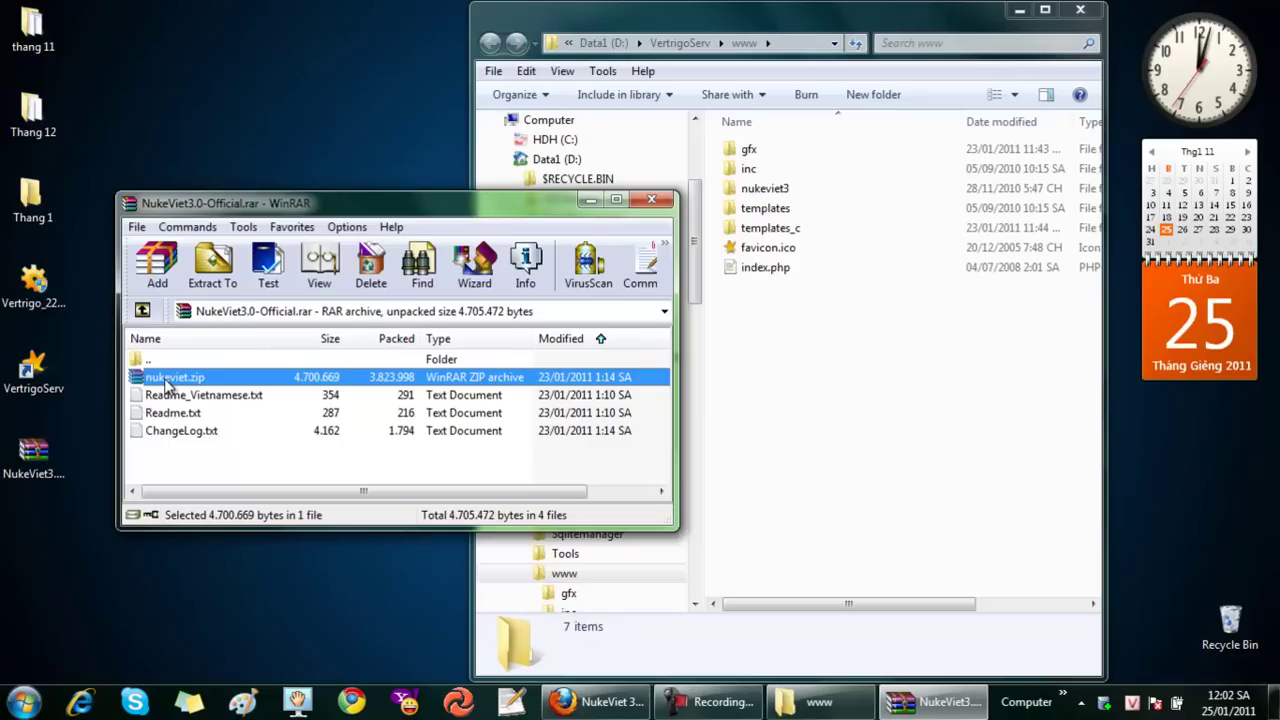
pyautogui.click(754, 440)
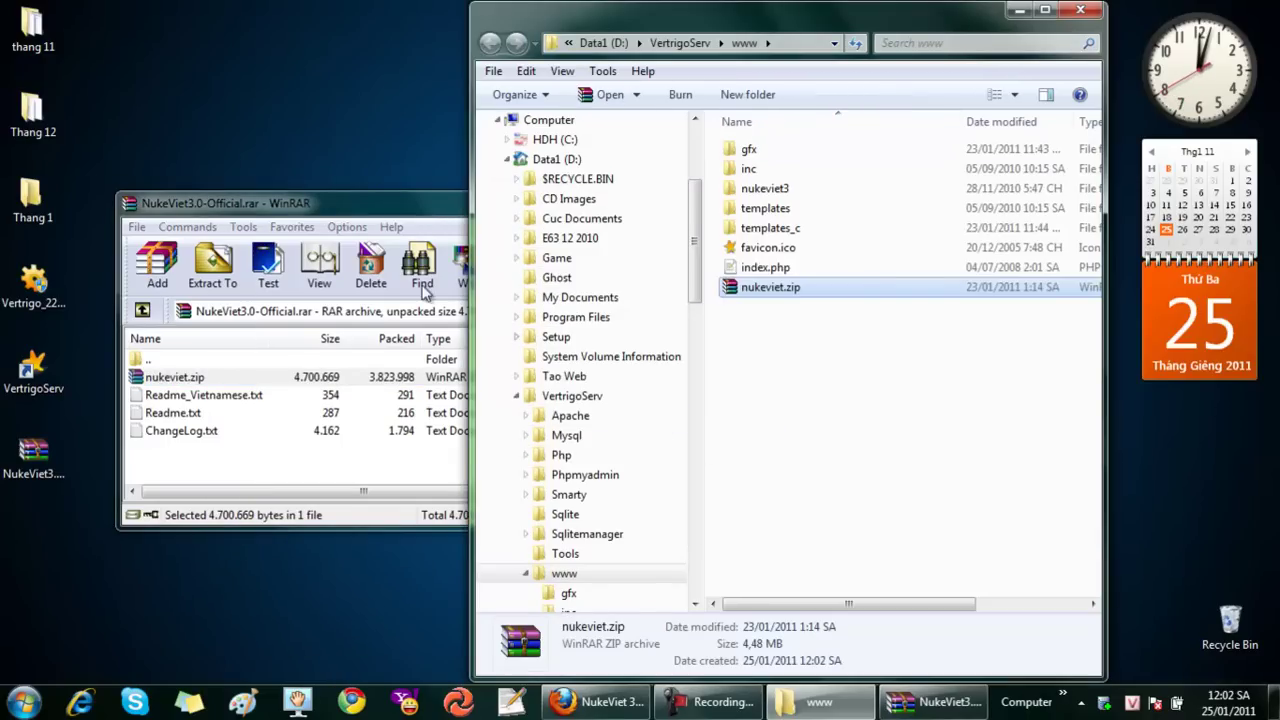
pyautogui.moveTo(380, 204); pyautogui.dragTo(380, 199)
pyautogui.click(672, 201)
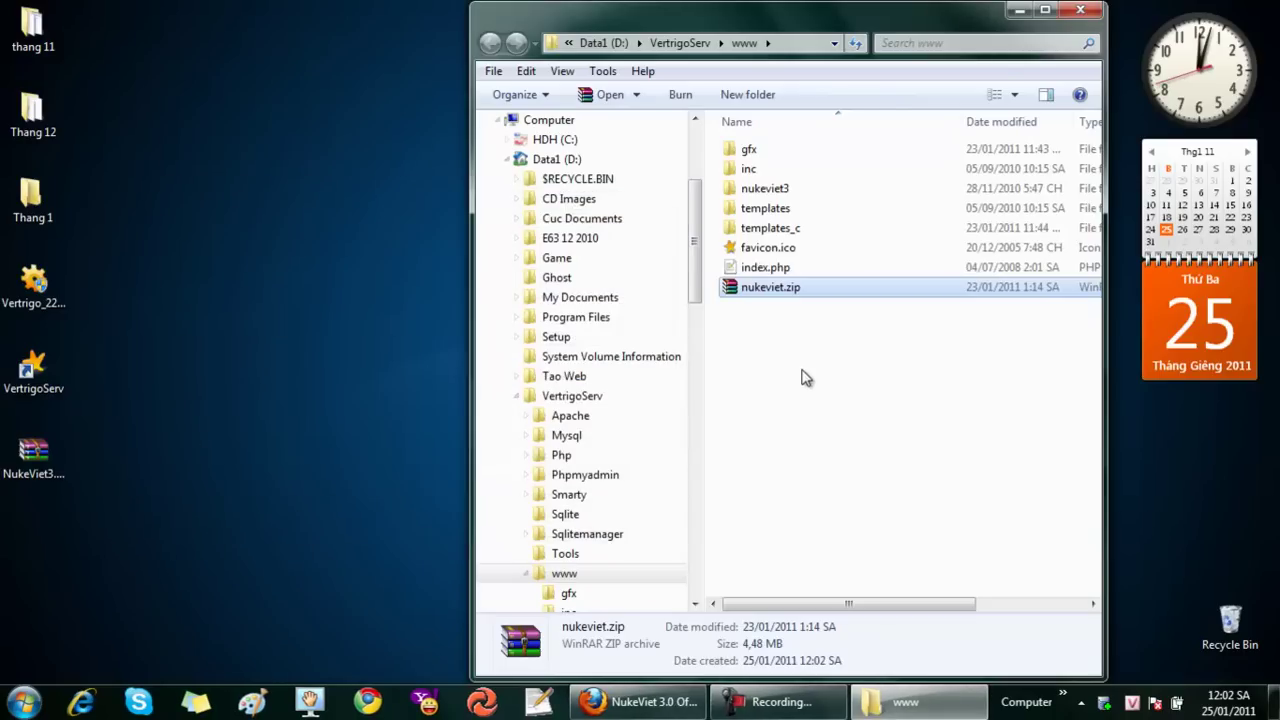
# Extract nukeviet.zip into www to create the nukeviet folder, then return to Firefox
pyautogui.doubleClick(777, 288)
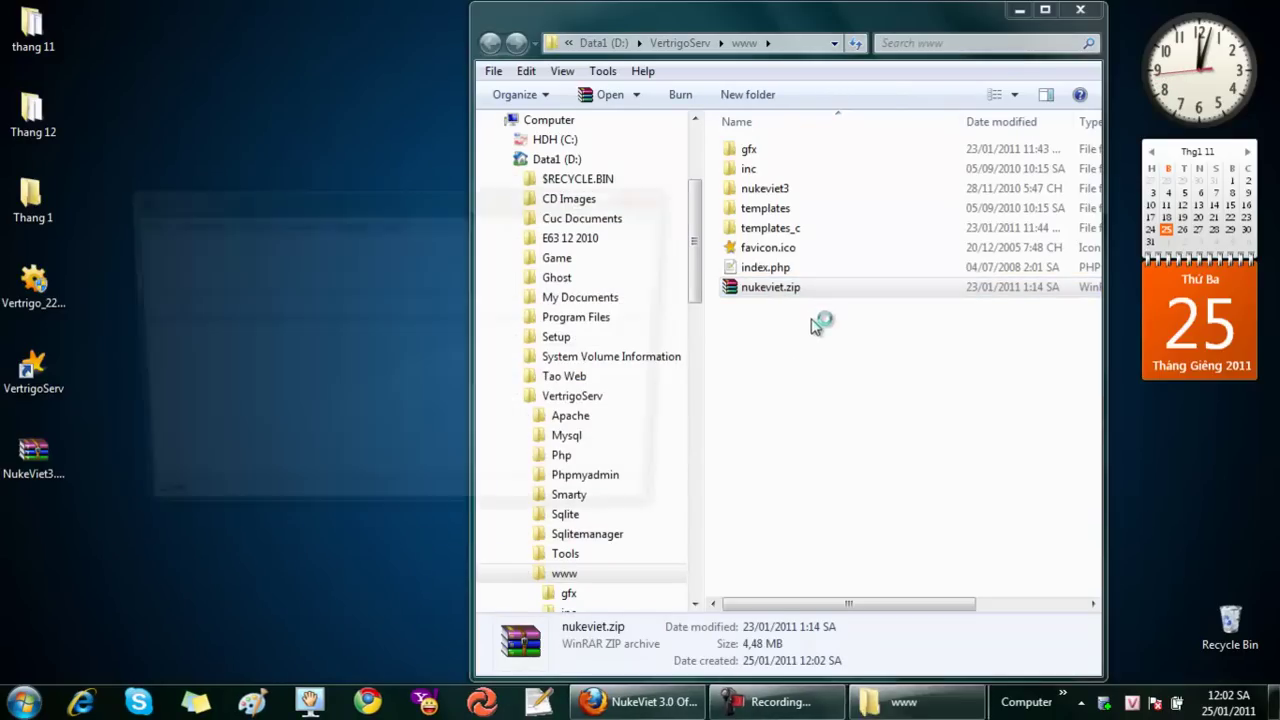
pyautogui.press('Escape')
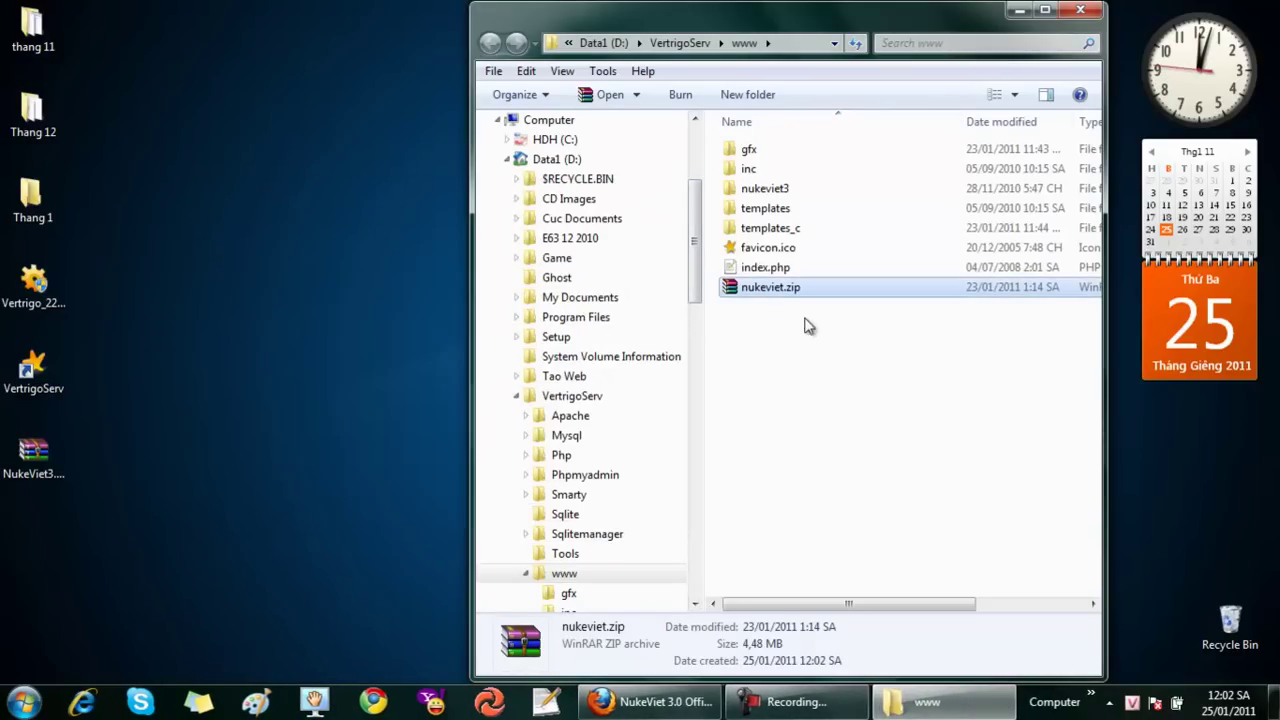
pyautogui.rightClick(763, 292)
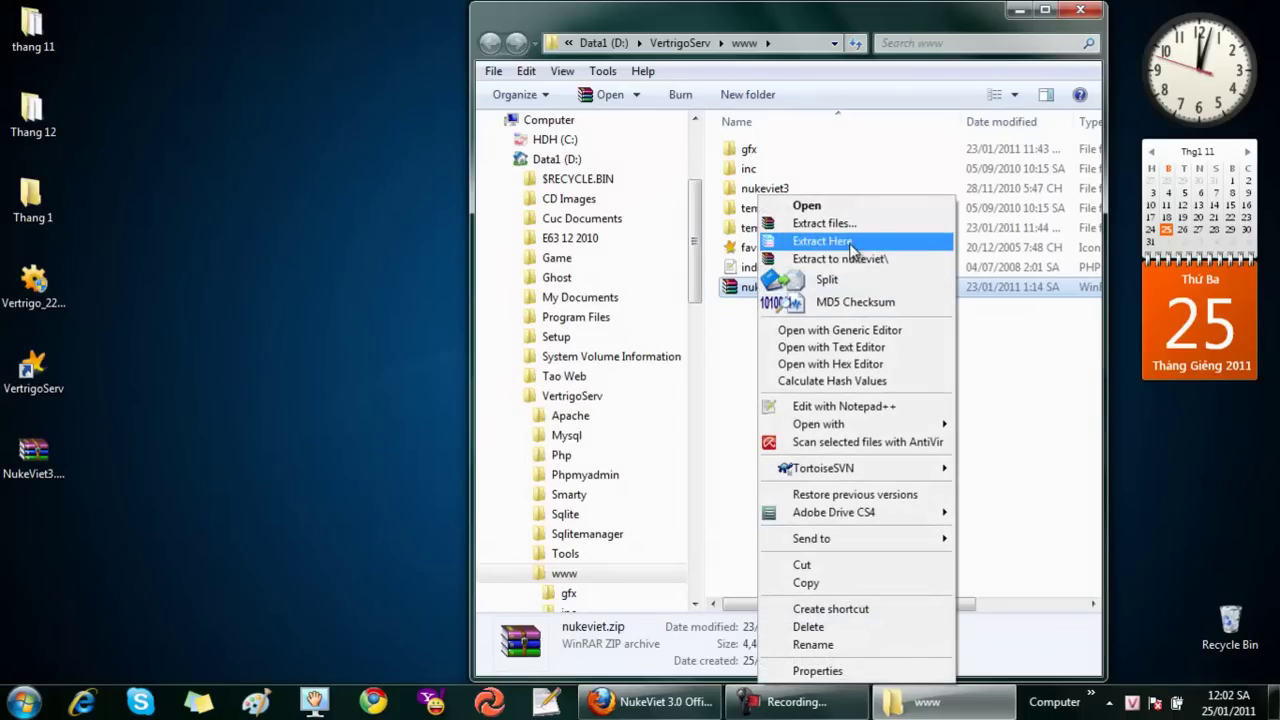
pyautogui.click(850, 243)
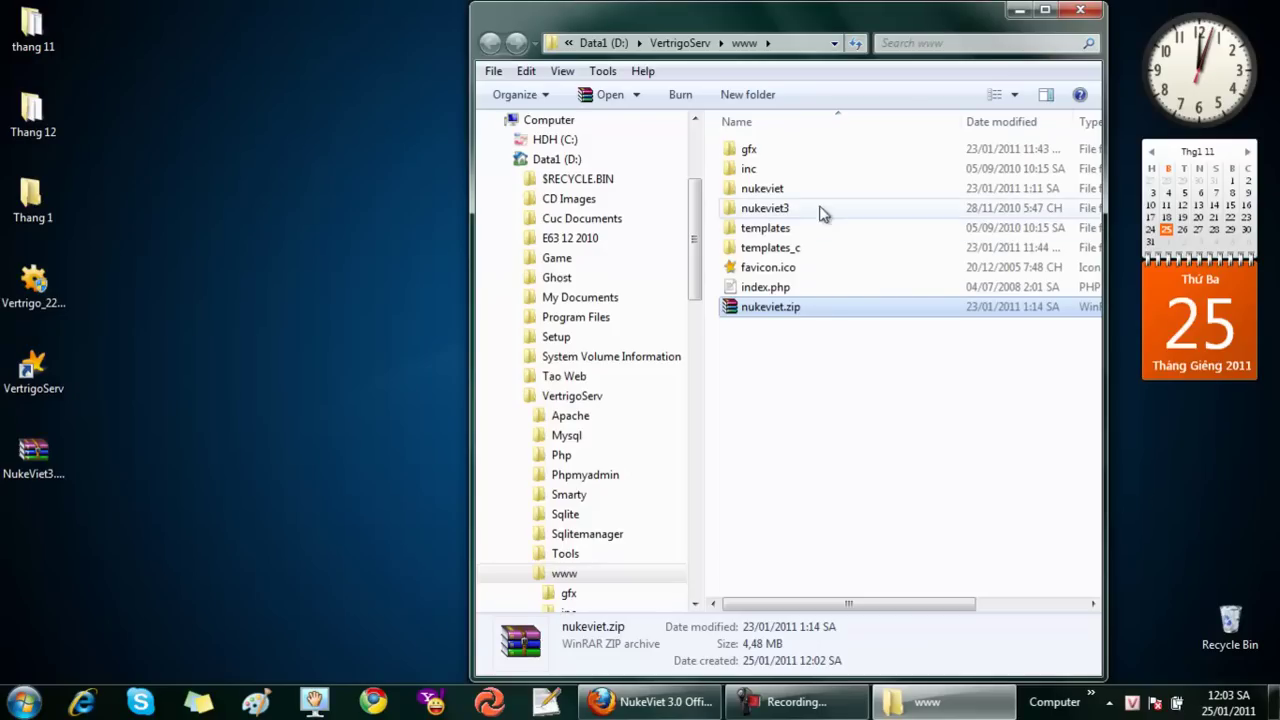
pyautogui.click(788, 192)
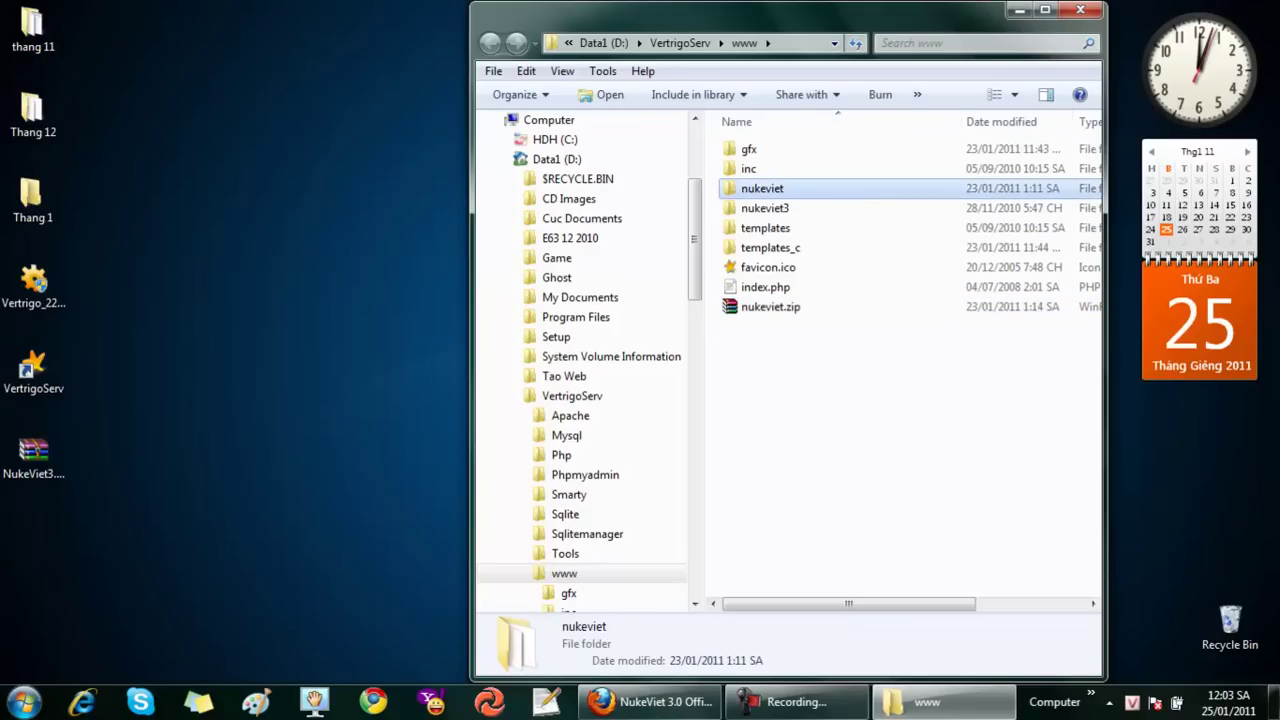
pyautogui.click(650, 701)
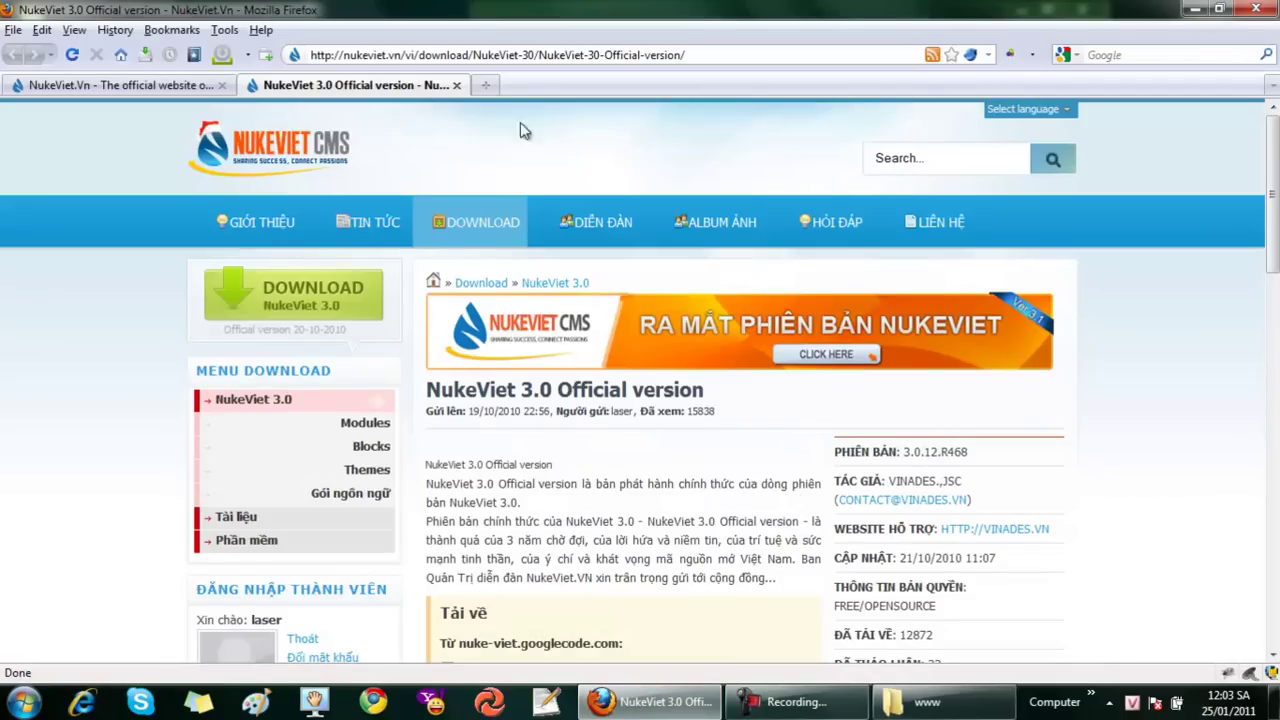
# Load localhost/nukeviet in a new Firefox tab
pyautogui.click(485, 87)
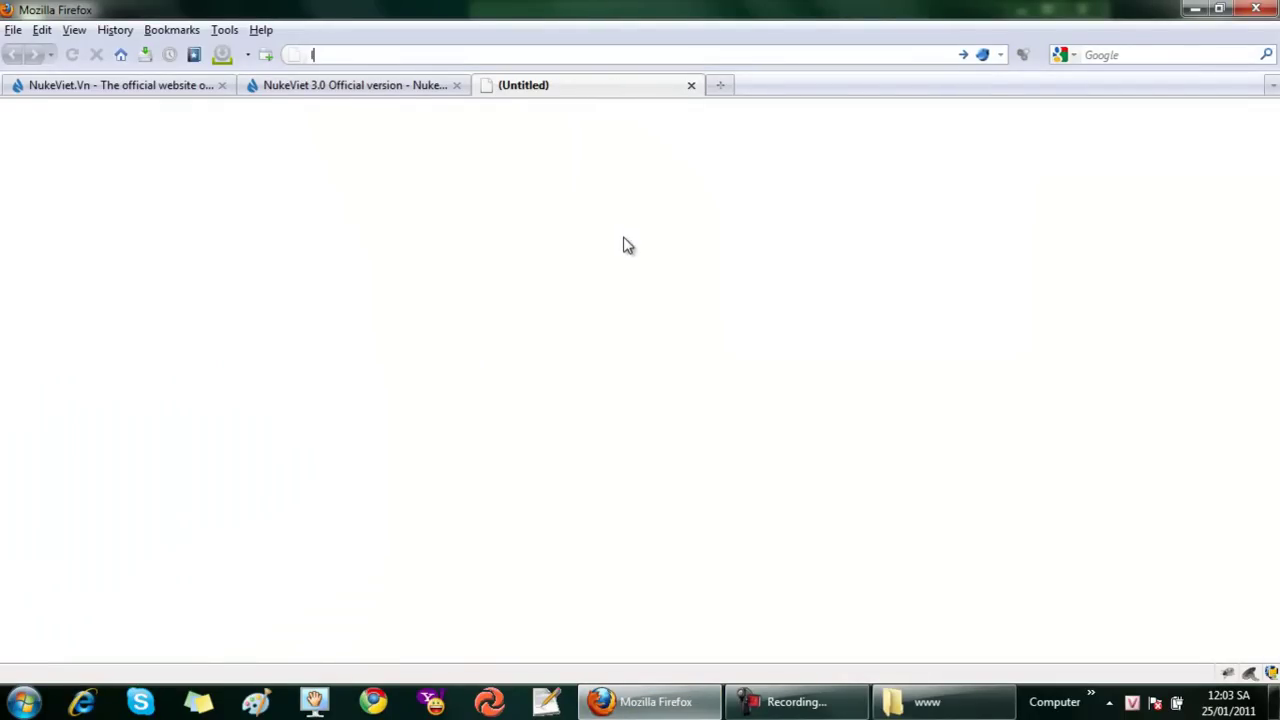
pyautogui.write('localhost/nukeviet')
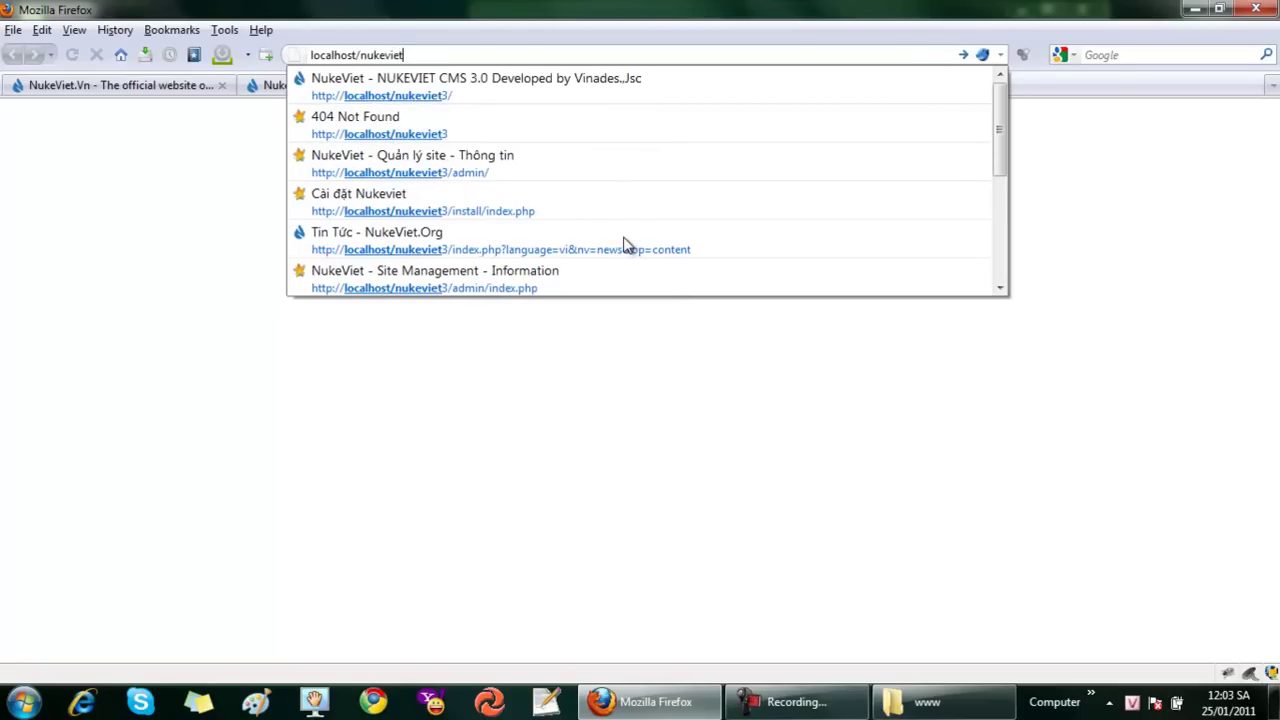
pyautogui.press('Return')
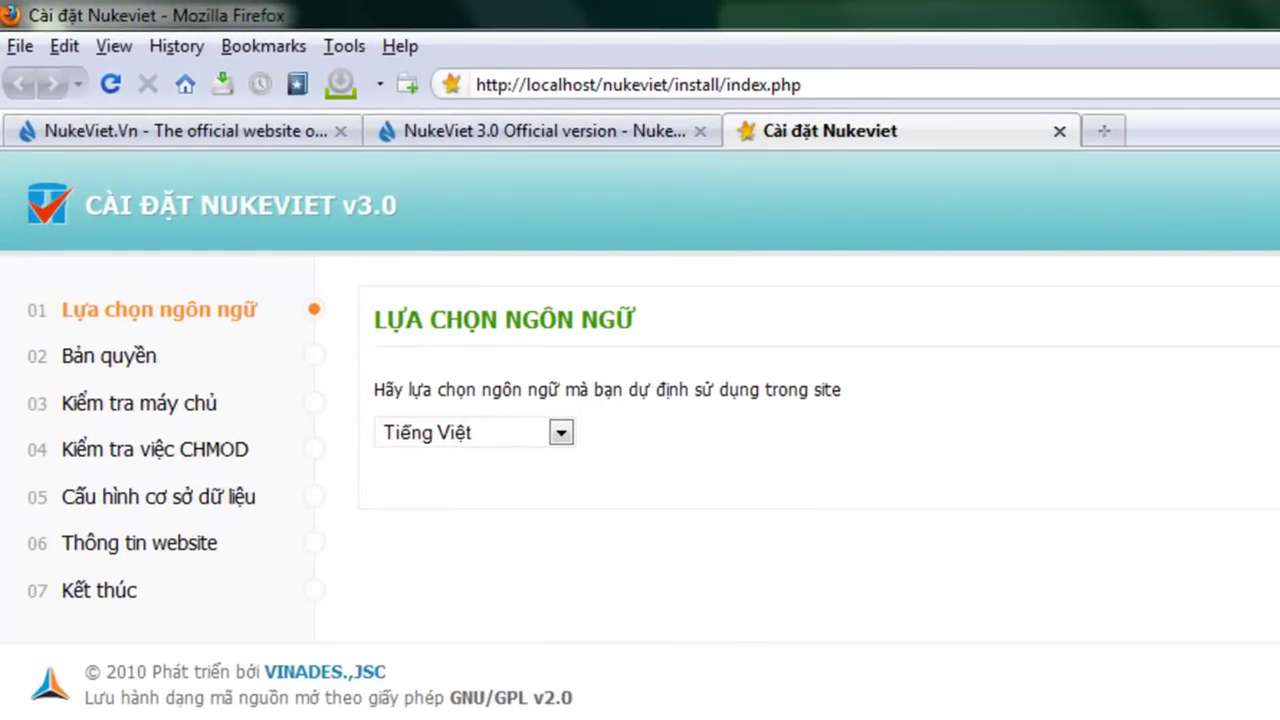
# Try English, Czech and French, settle on Tiếng Việt, and advance past the license
pyautogui.click(560, 435)
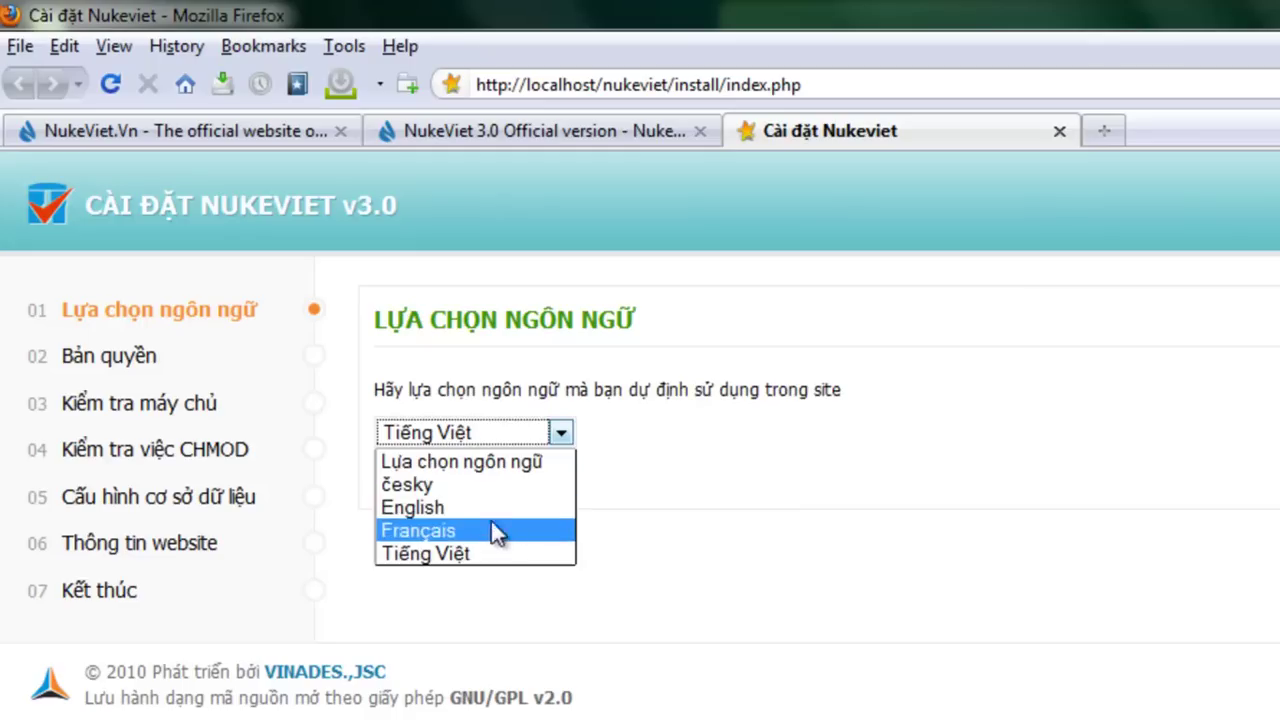
pyautogui.click(520, 508)
pyautogui.click(607, 448)
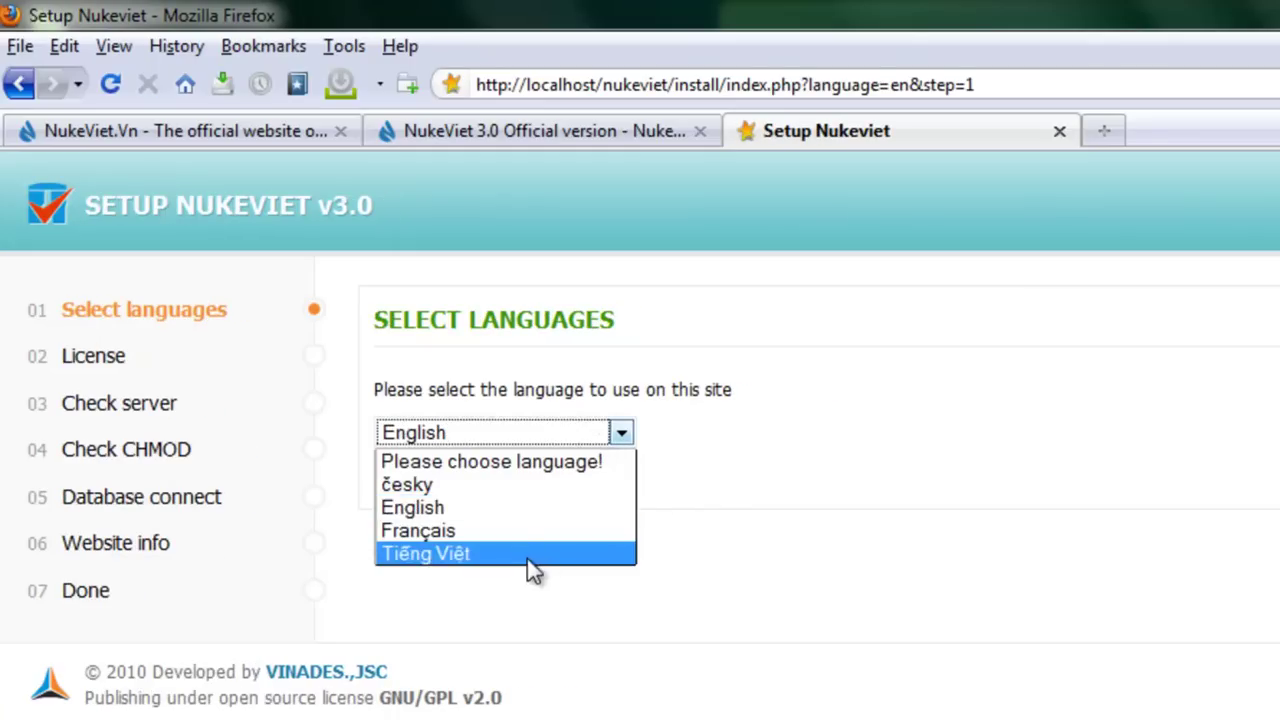
pyautogui.click(526, 490)
pyautogui.click(586, 440)
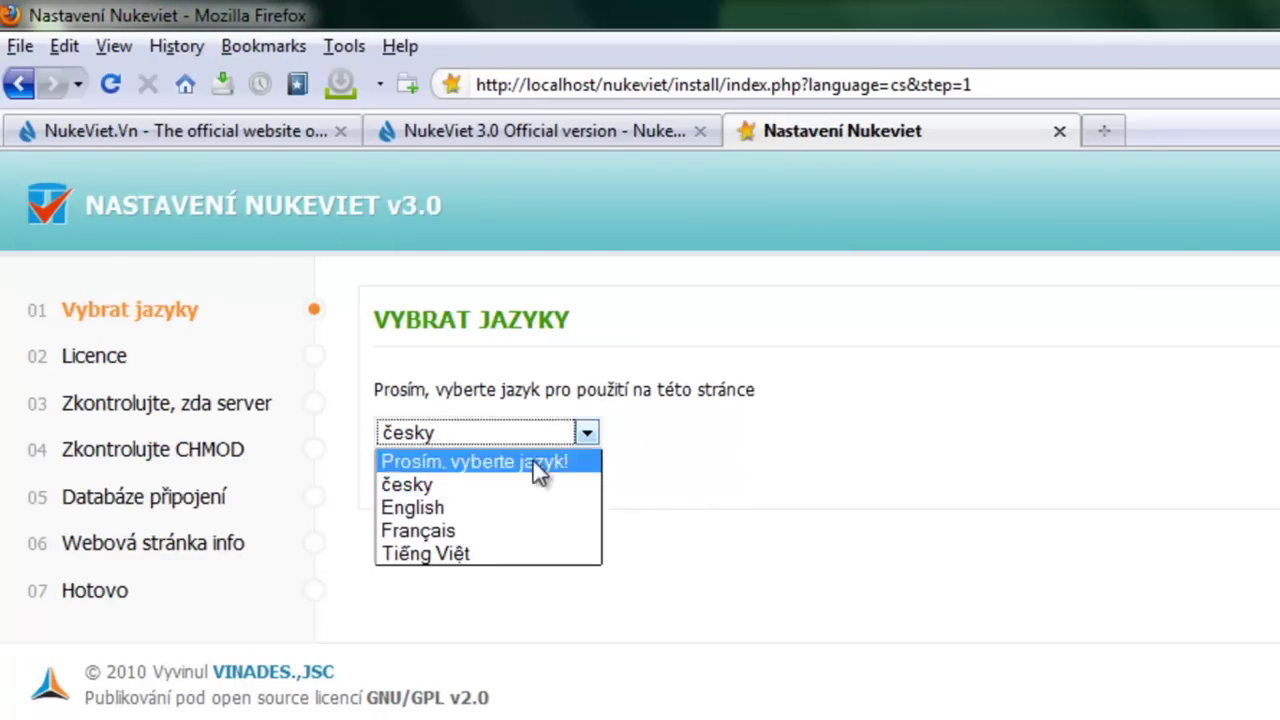
pyautogui.click(494, 528)
pyautogui.click(568, 434)
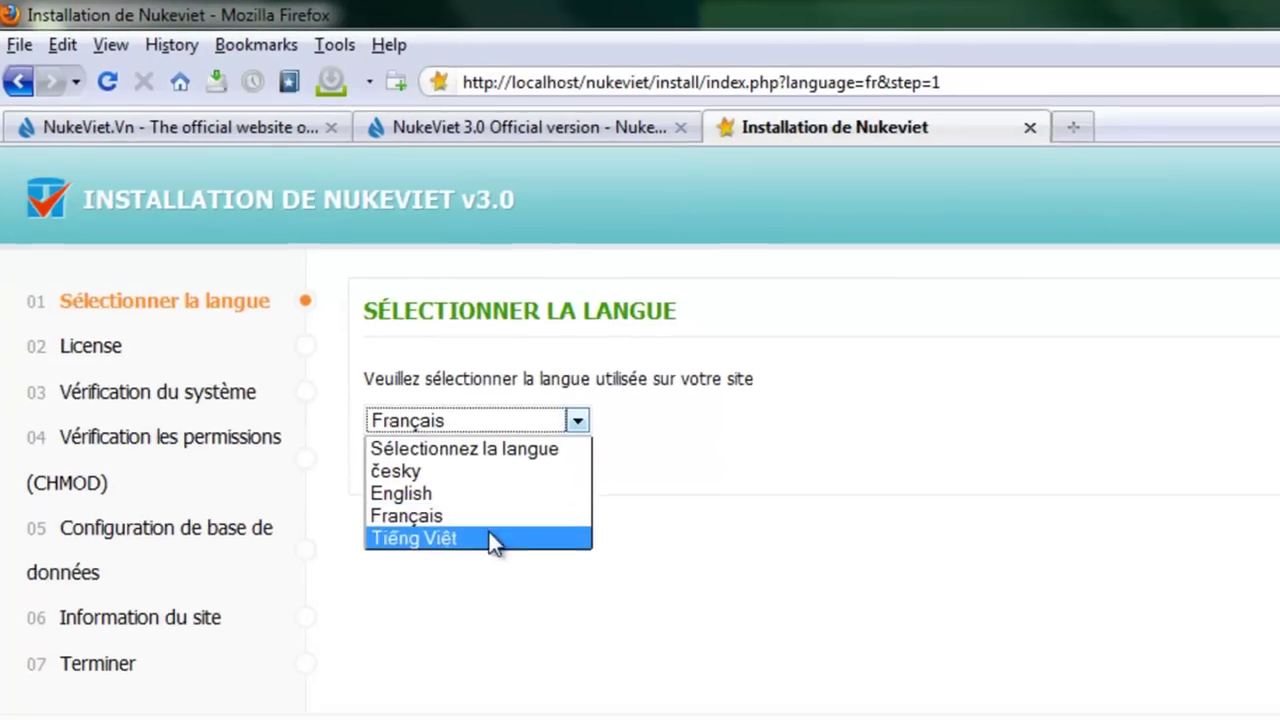
pyautogui.click(494, 554)
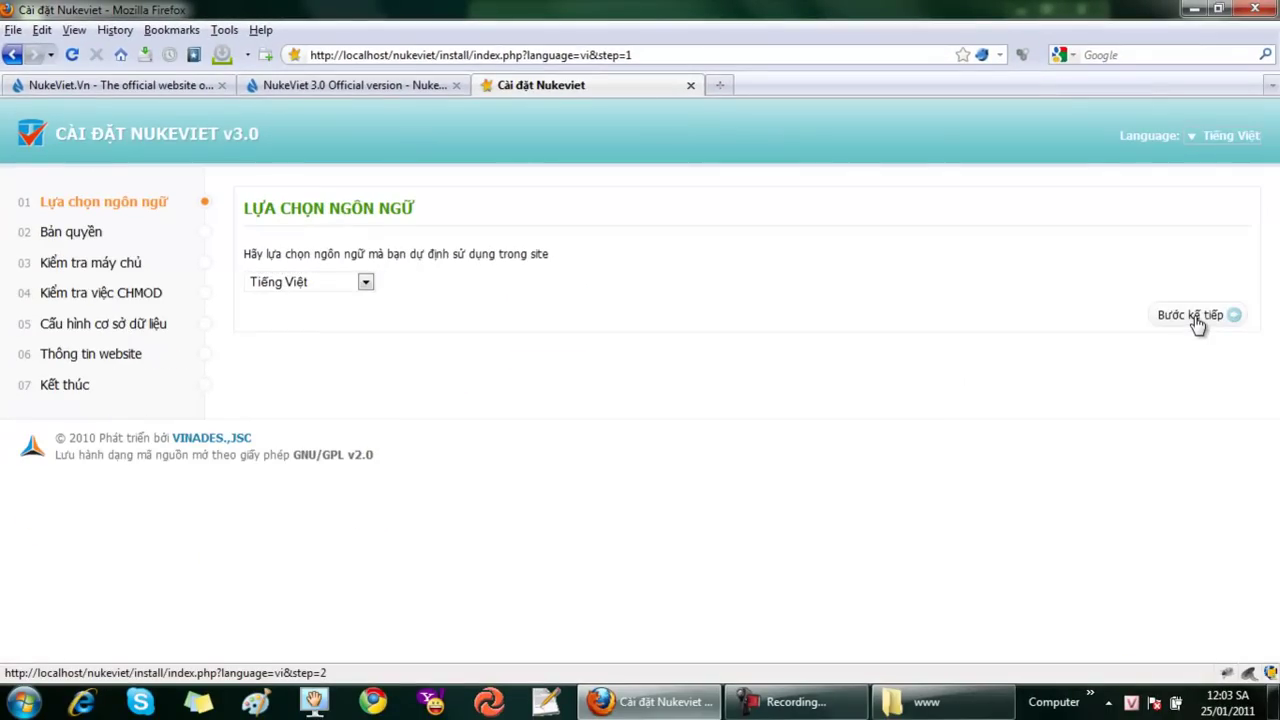
pyautogui.click(1197, 320)
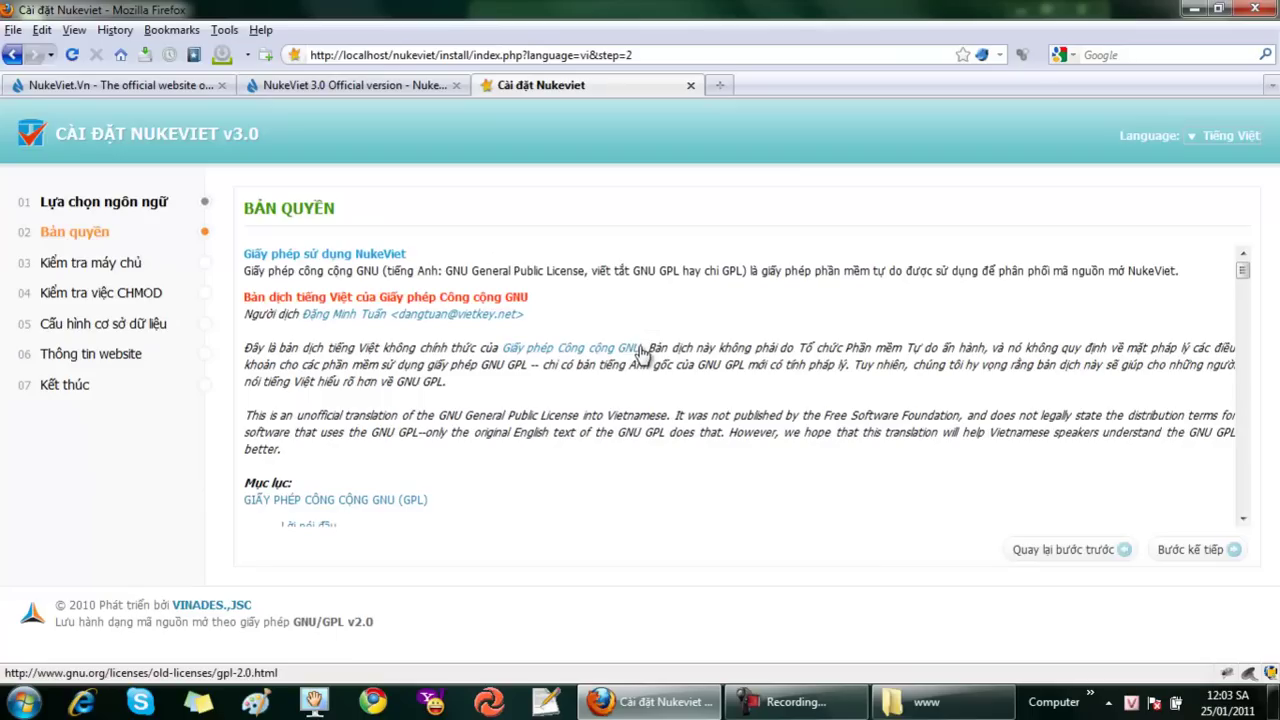
pyautogui.click(1186, 550)
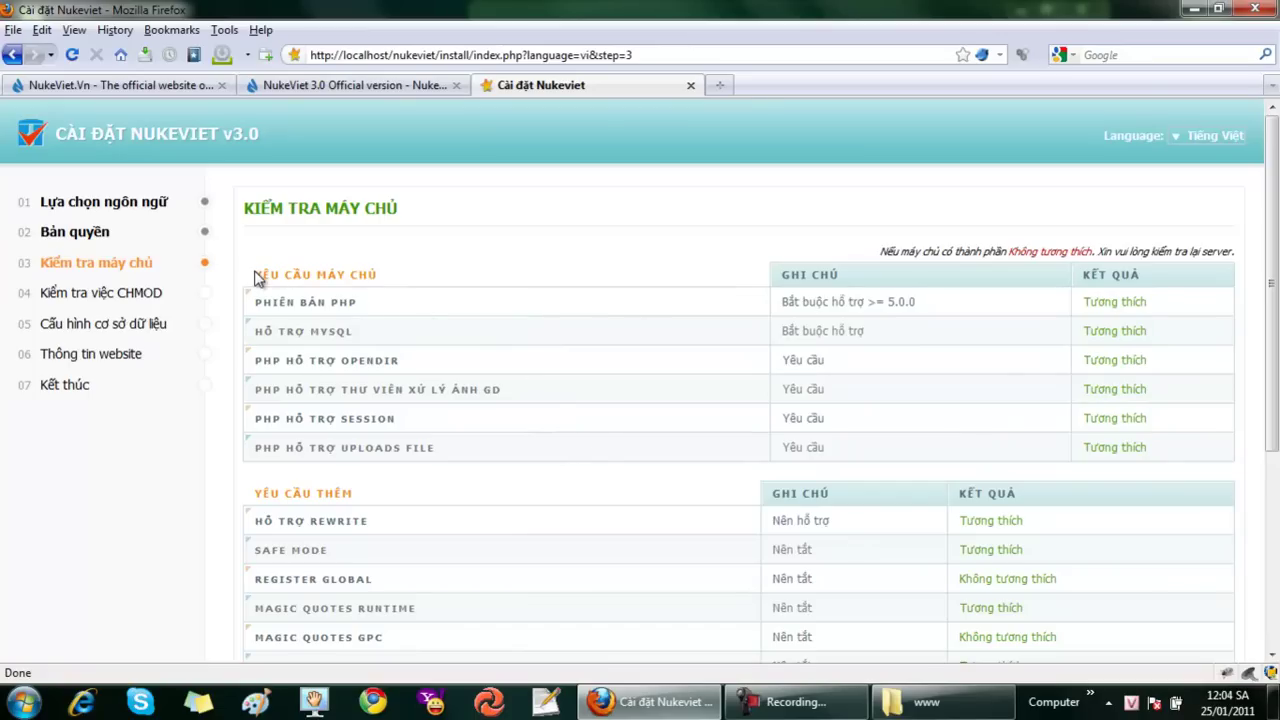
# Review the Kiểm tra máy chủ requirement tables and continue to the CHMOD check
pyautogui.moveTo(256, 277); pyautogui.dragTo(371, 276)
pyautogui.click(391, 277)
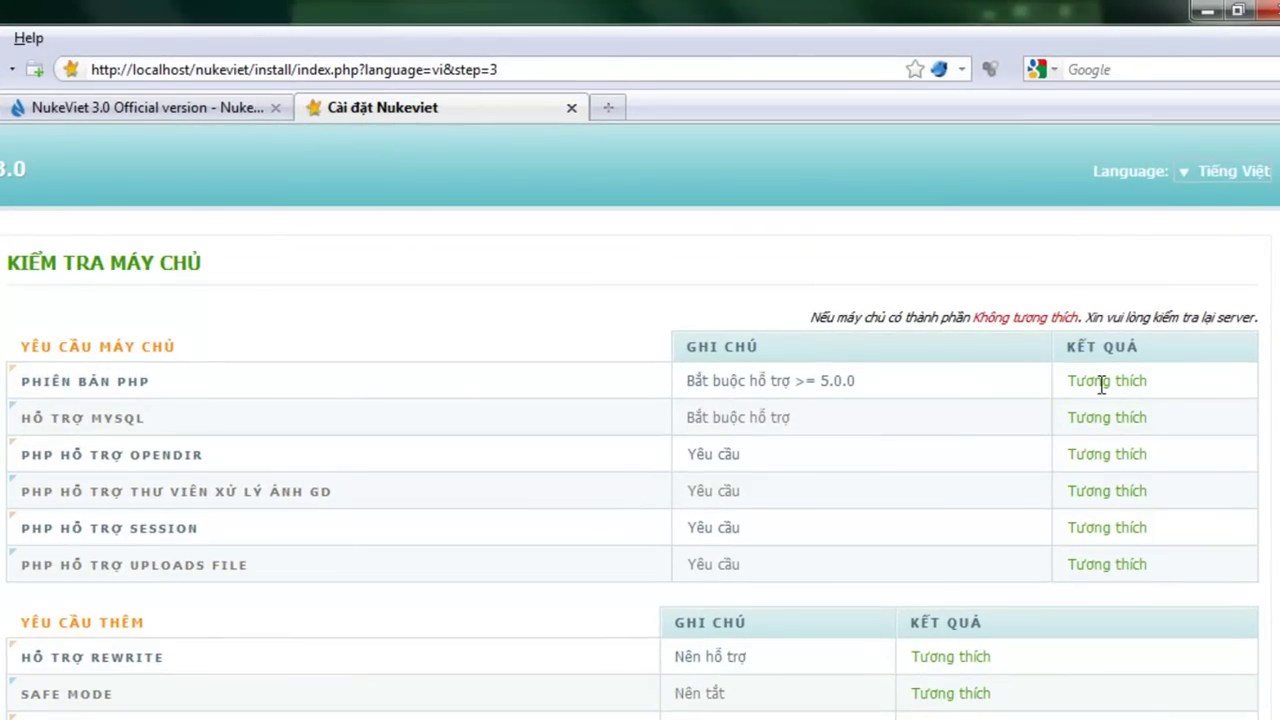
pyautogui.scroll(-3, 1108, 570)
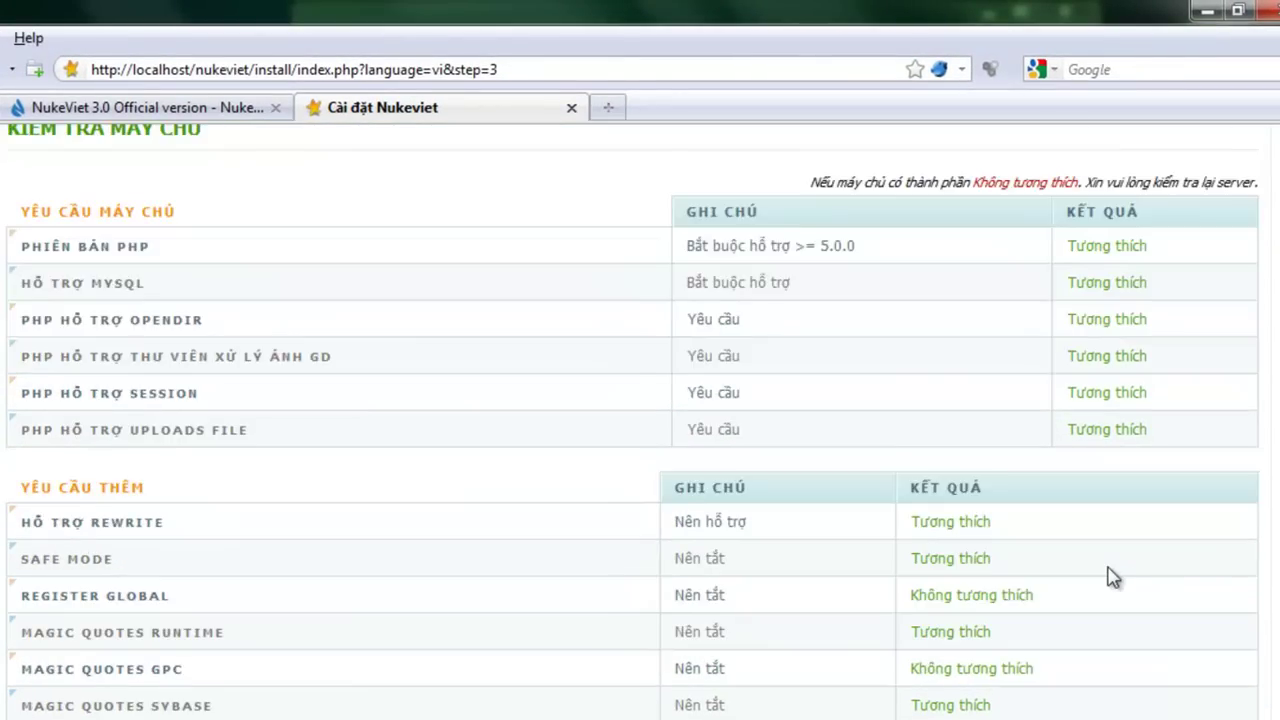
pyautogui.scroll(-3, 1108, 574)
pyautogui.scroll(-3, 362, 392)
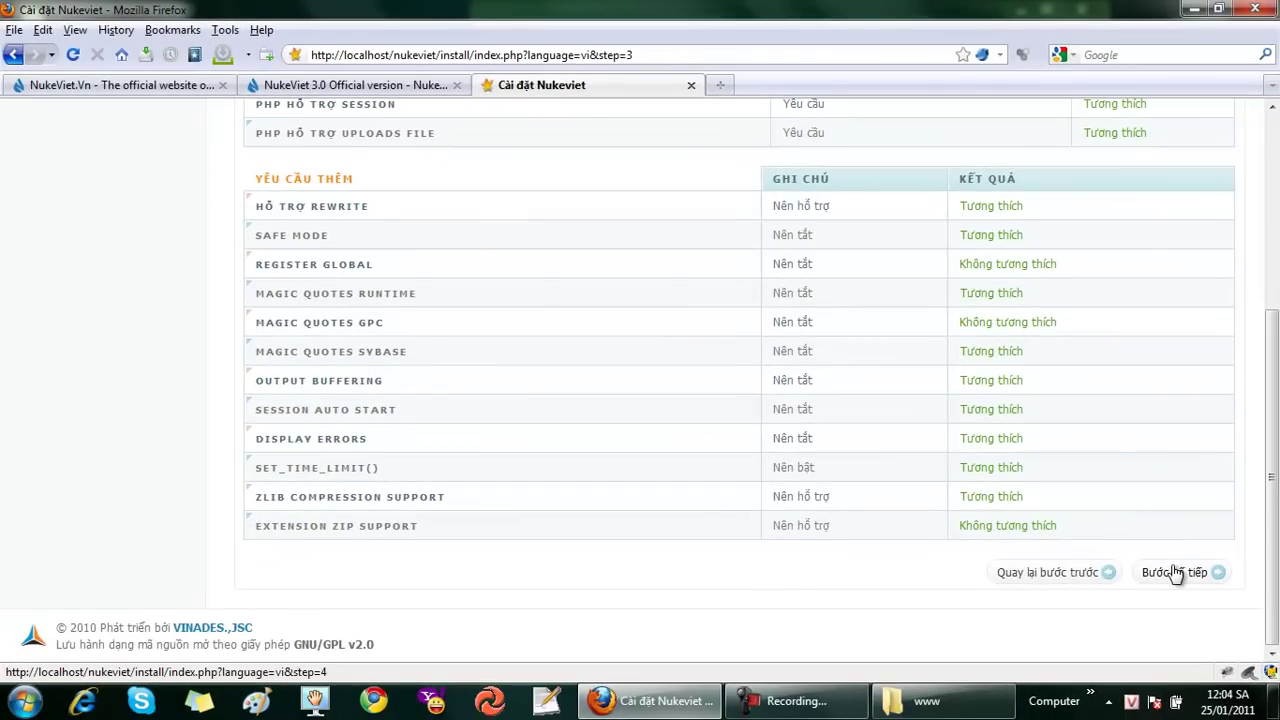
pyautogui.click(1173, 570)
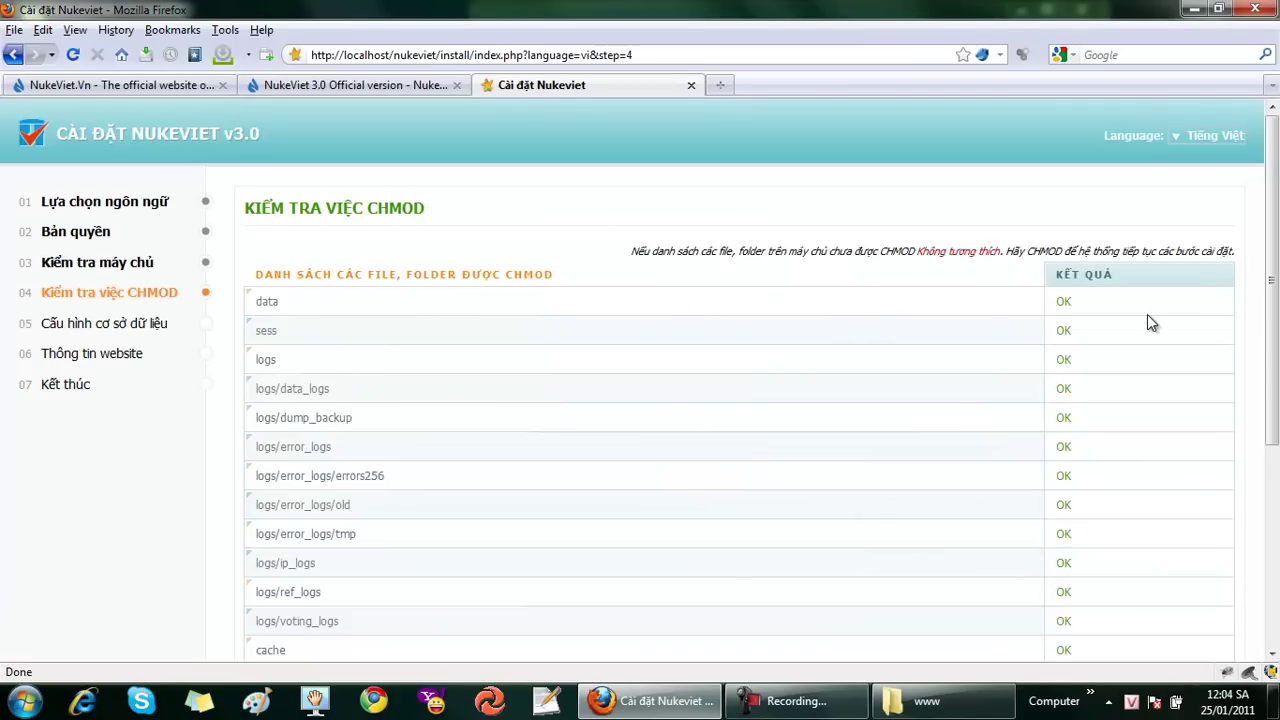
# Confirm every CHMOD entry shows OK and continue to database configuration
pyautogui.moveTo(1272, 314); pyautogui.dragTo(1275, 380)
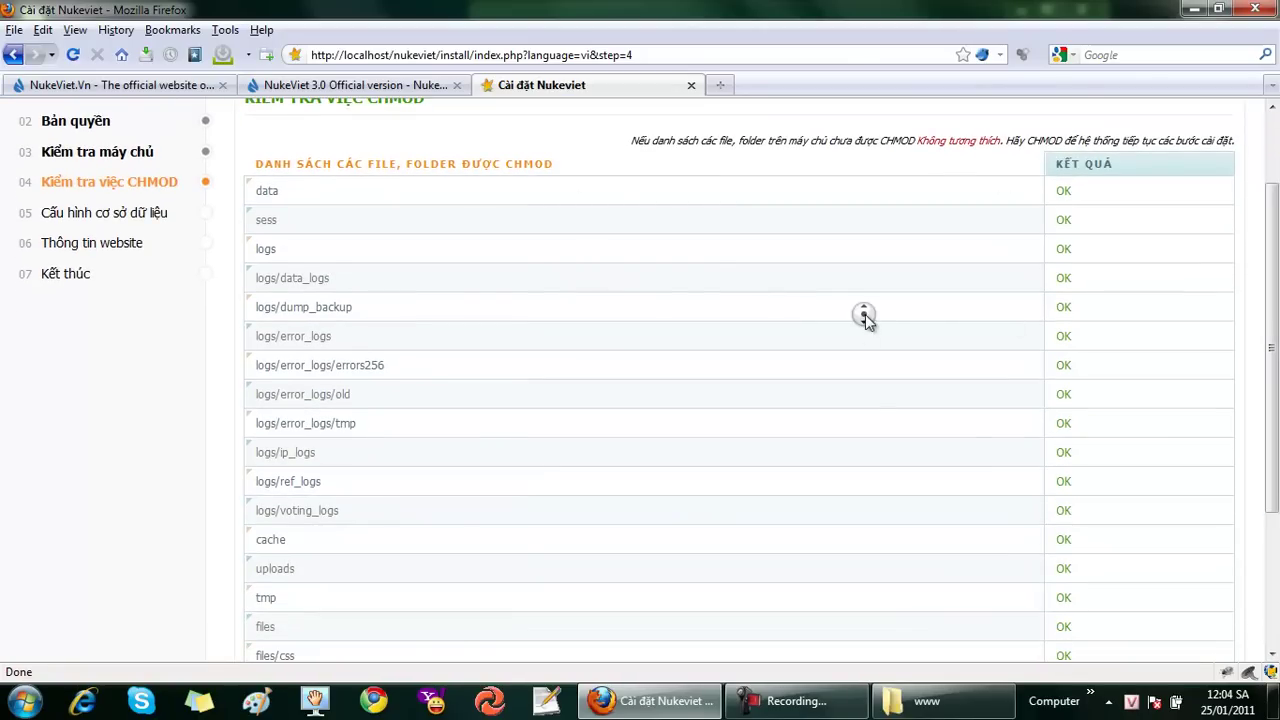
pyautogui.middleClick(867, 360)
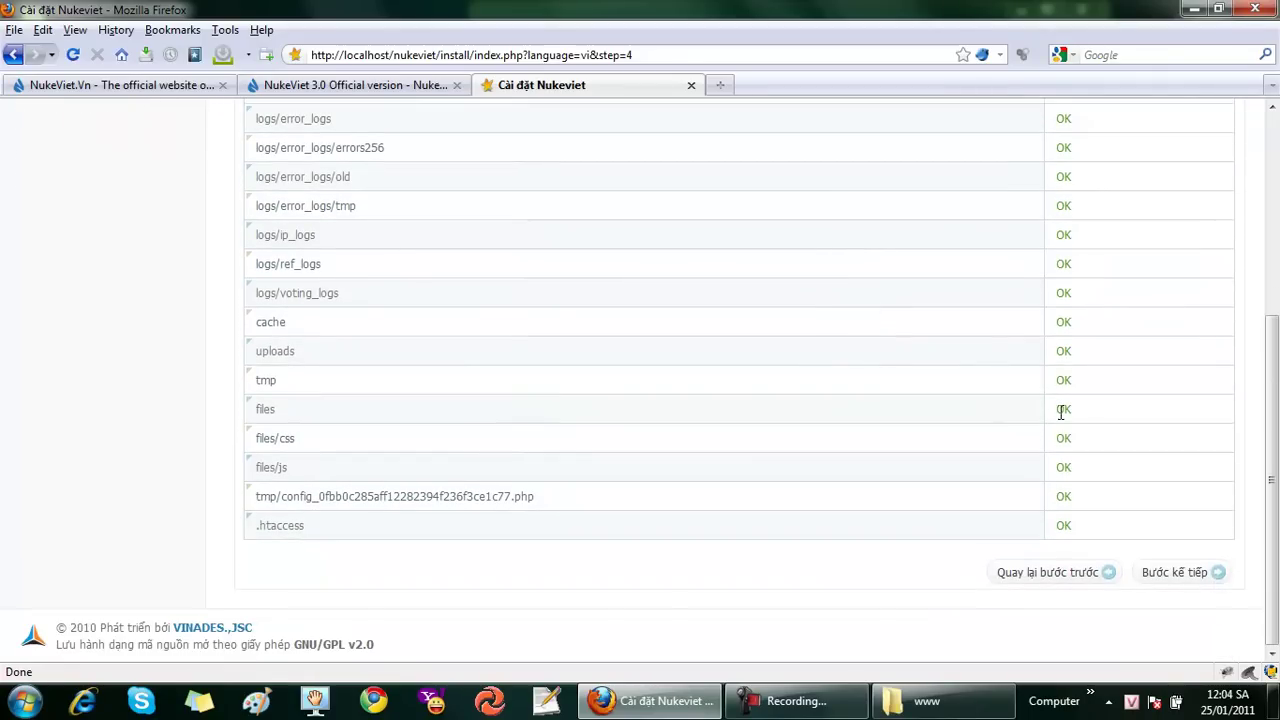
pyautogui.click(1176, 586)
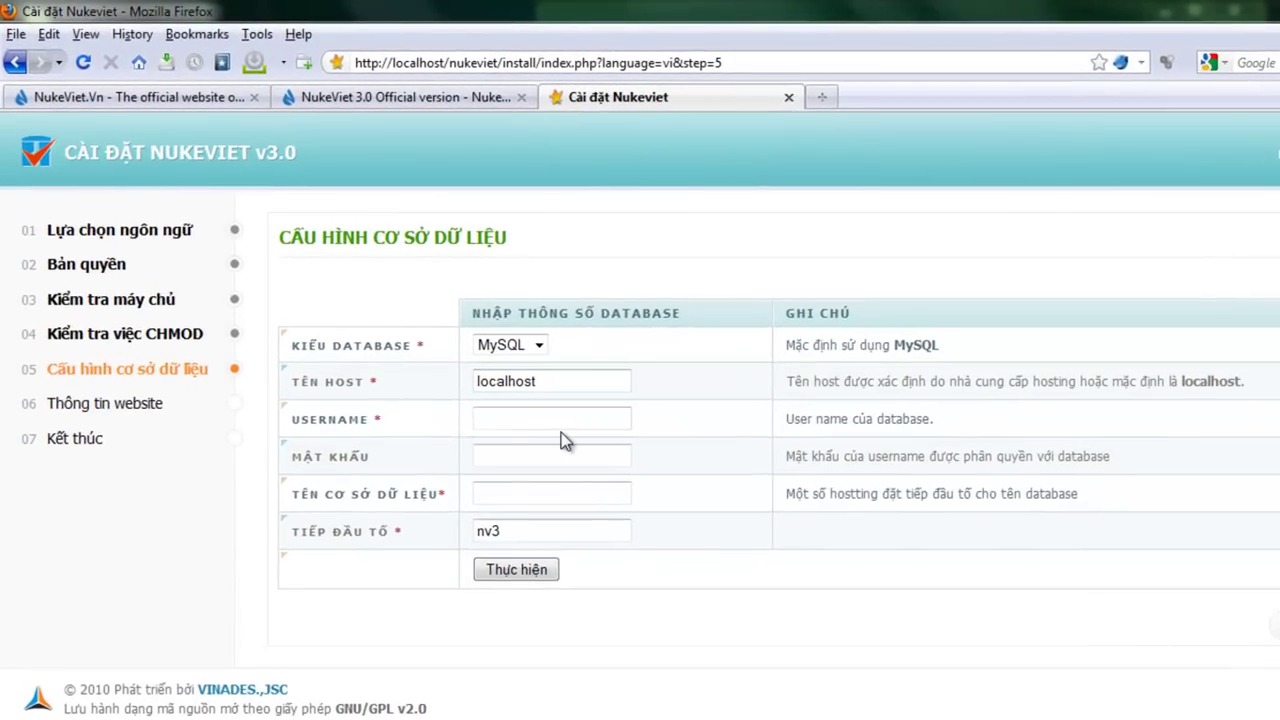
# Enter database user root, a new password and database name nukeviet, keeping prefix nv3, then submit
pyautogui.click(562, 423)
pyautogui.write('oot')
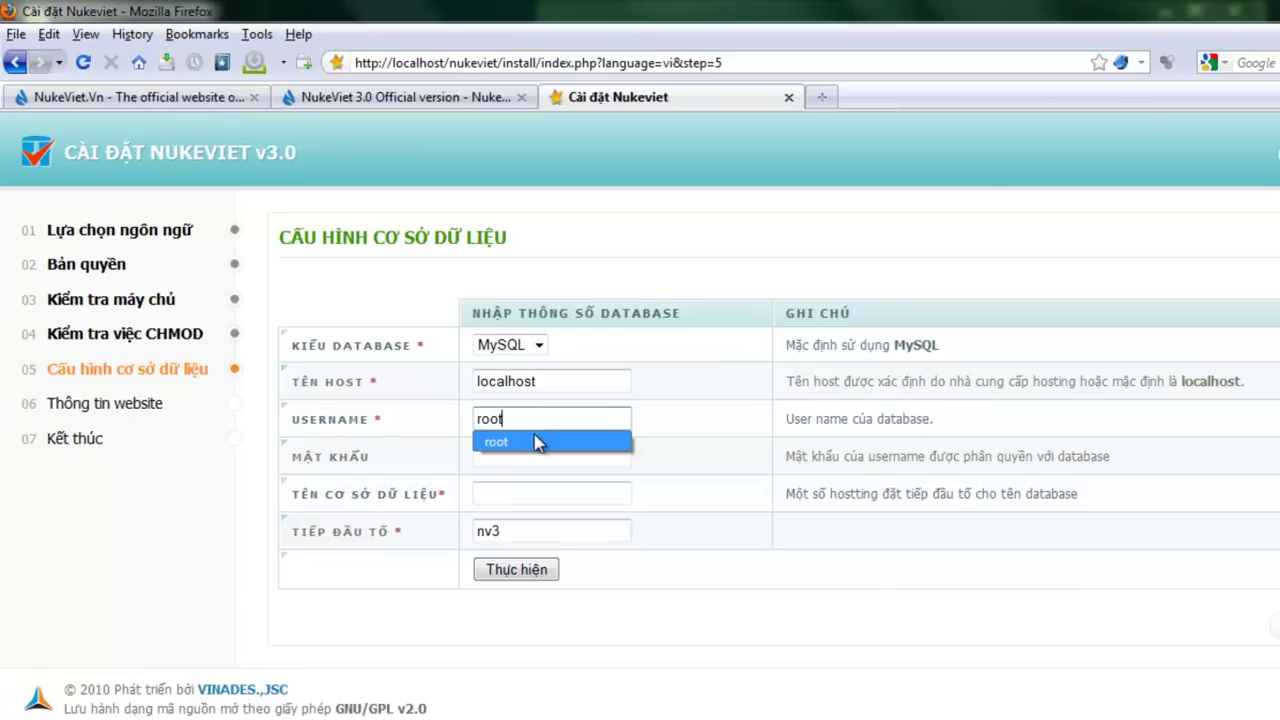
pyautogui.click(534, 434)
pyautogui.click(585, 459)
pyautogui.doubleClick(585, 459)
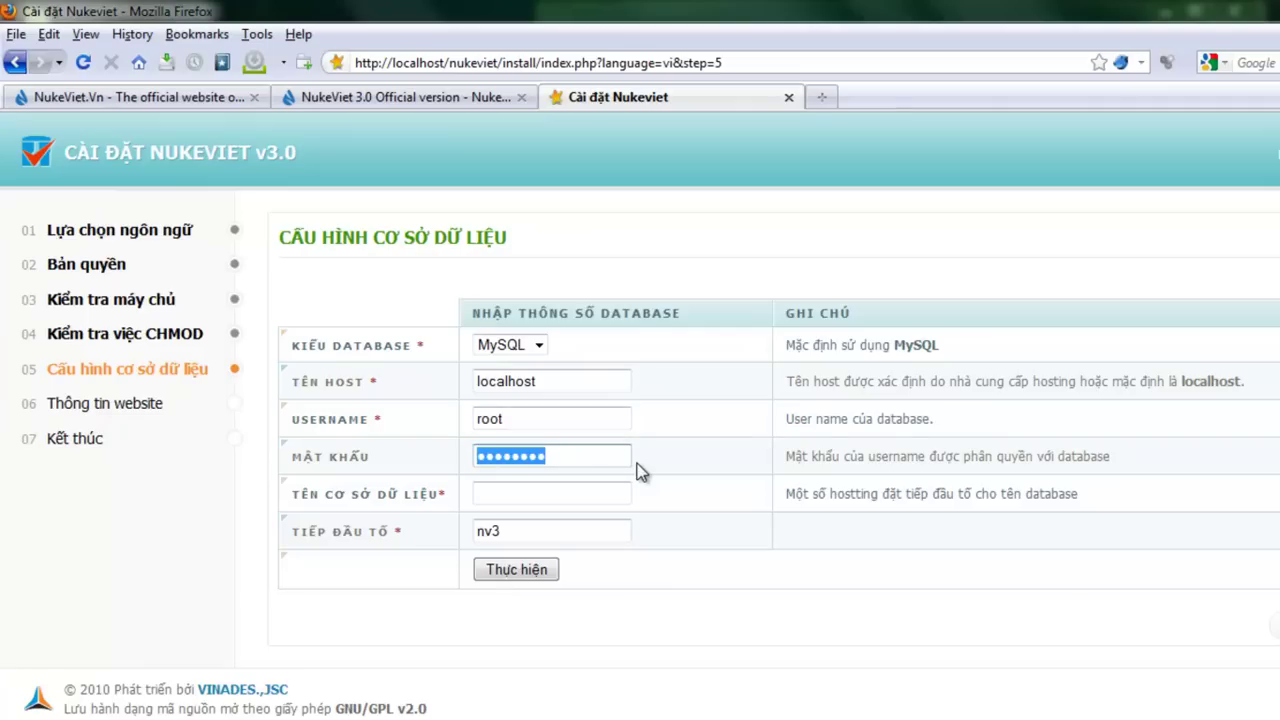
pyautogui.write('12')
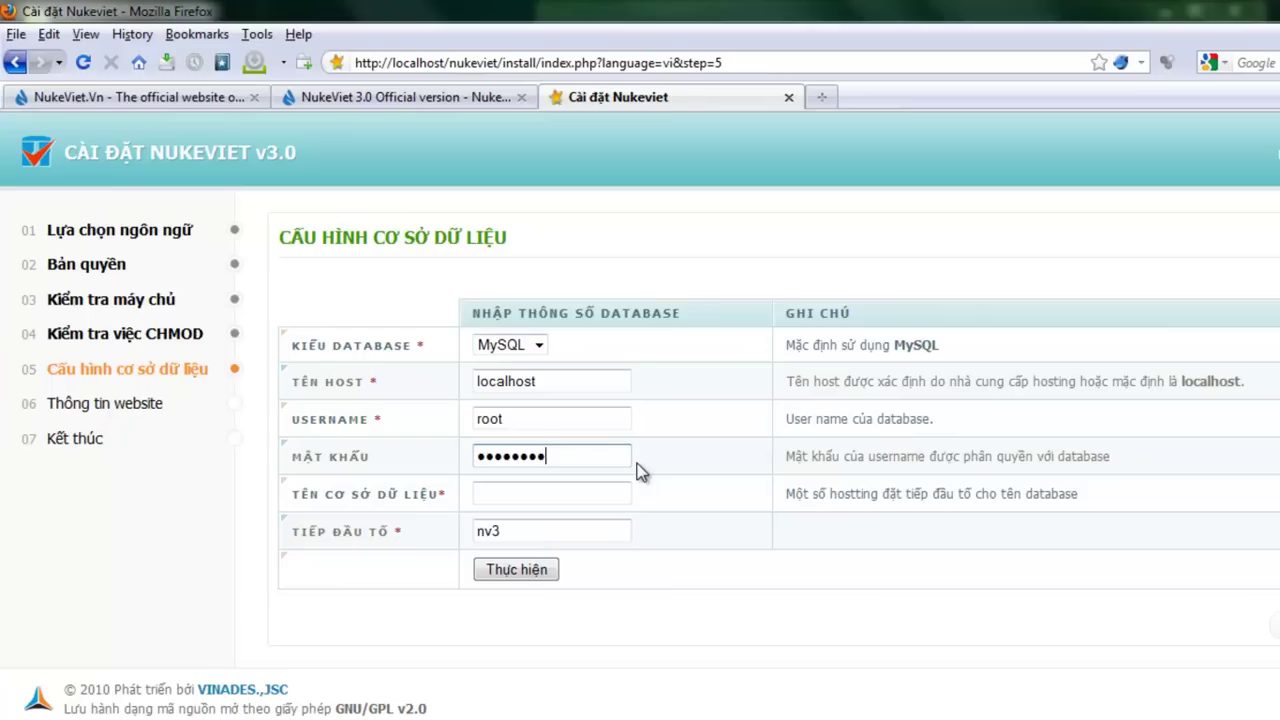
pyautogui.click(596, 492)
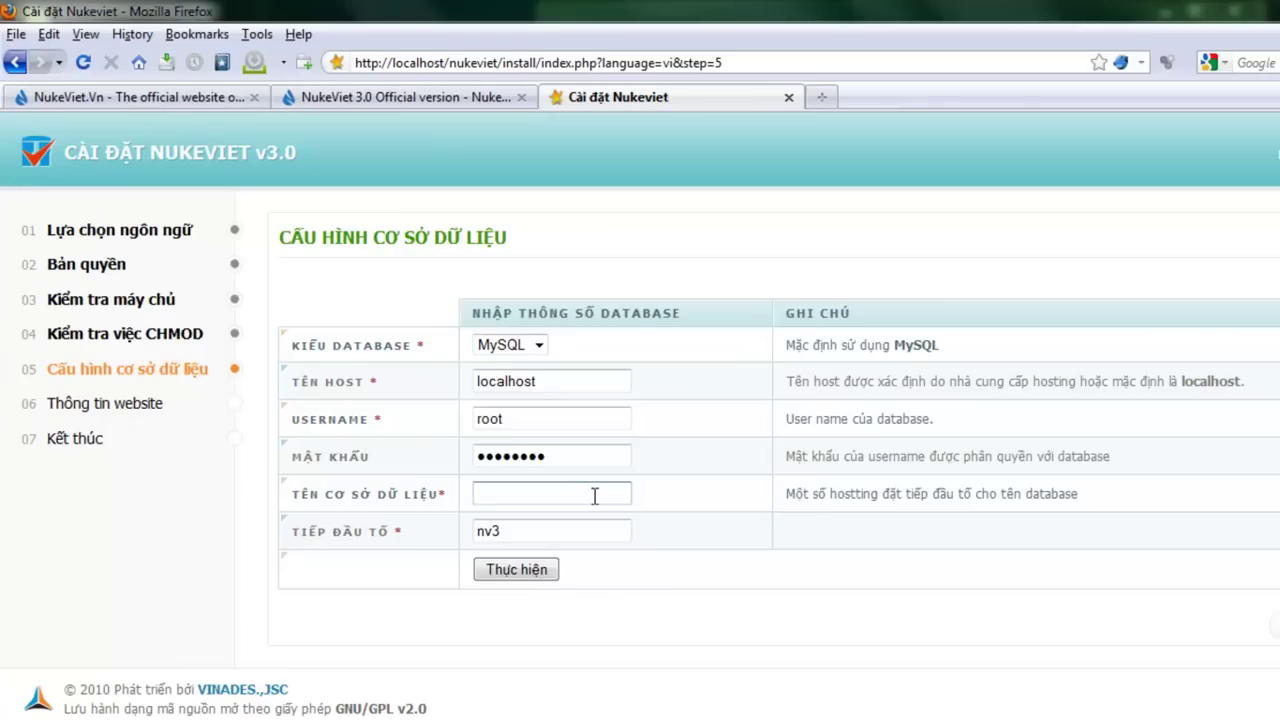
pyautogui.write('nukeviet')
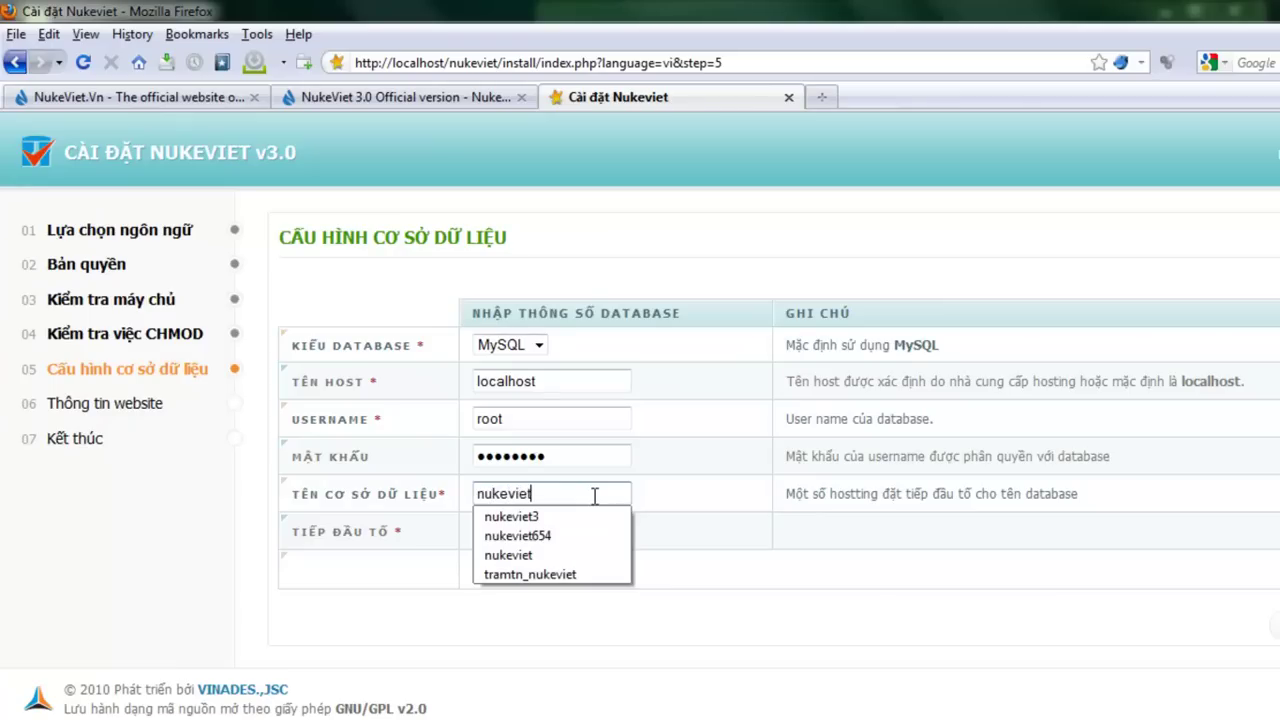
pyautogui.click(703, 491)
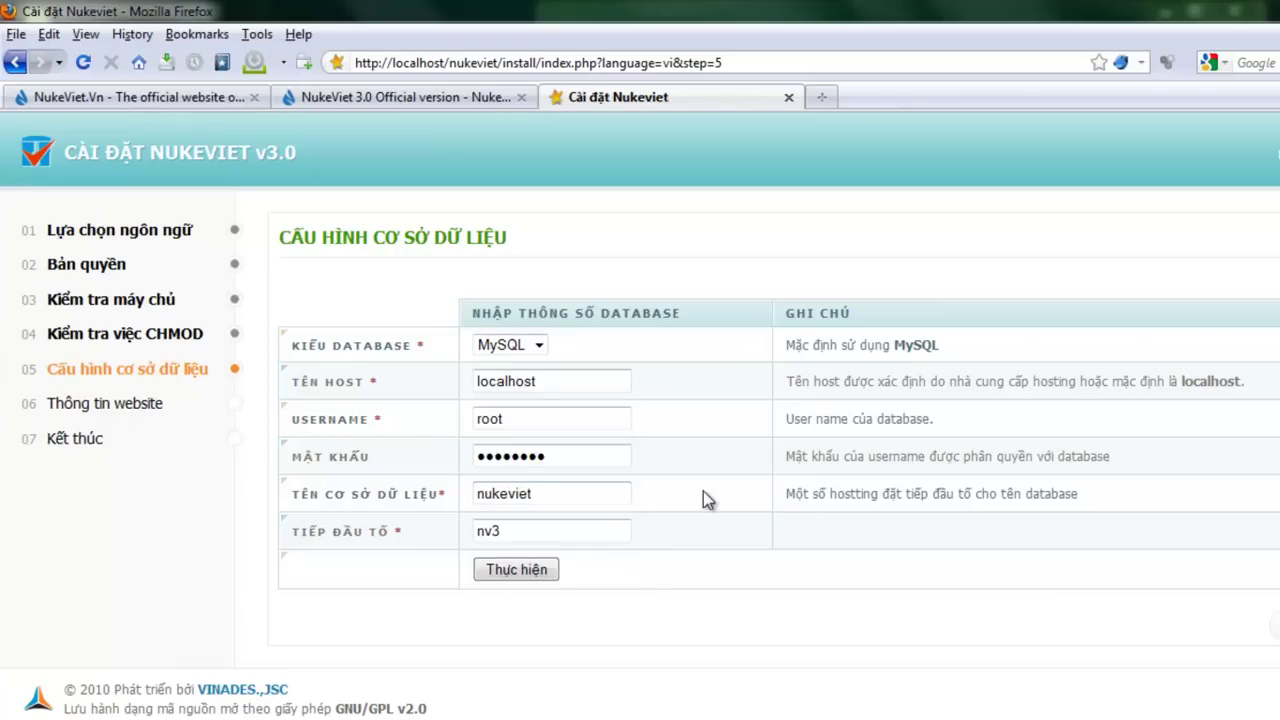
pyautogui.click(517, 582)
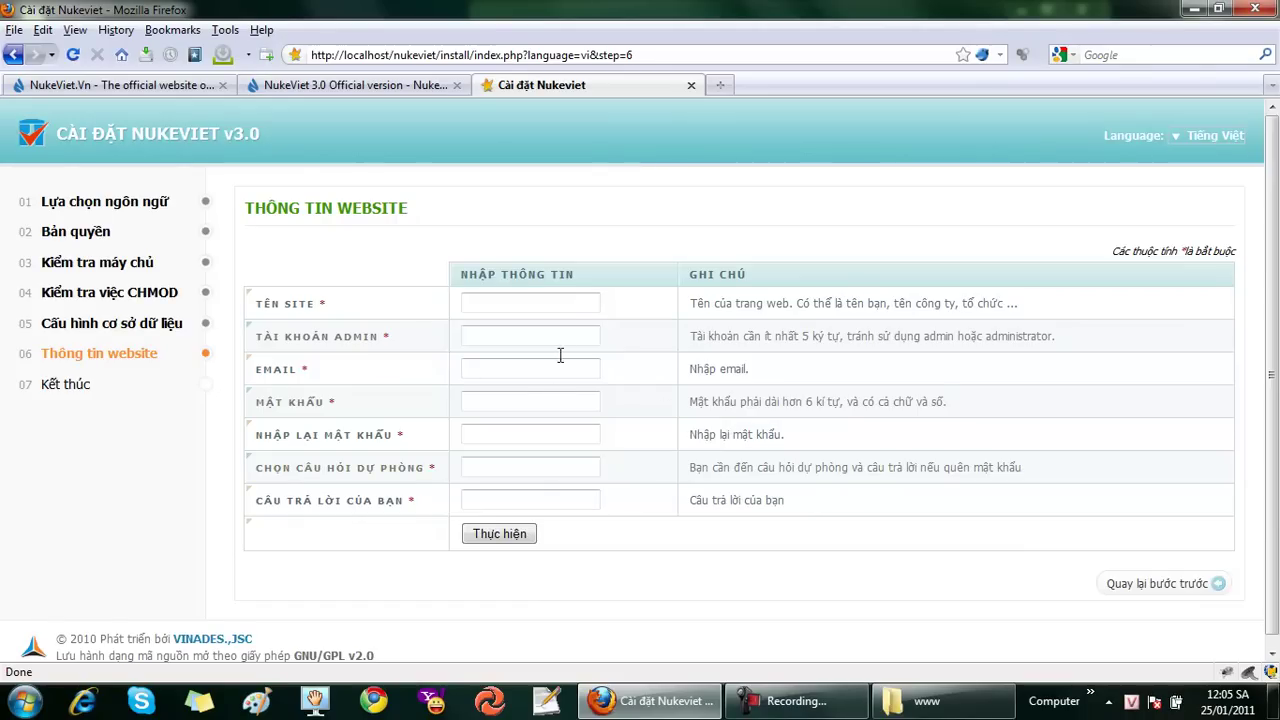
# Set the site name to Mysite and the admin account to admin
pyautogui.click(554, 304)
pyautogui.click(554, 304)
pyautogui.click(554, 304)
pyautogui.click(554, 304)
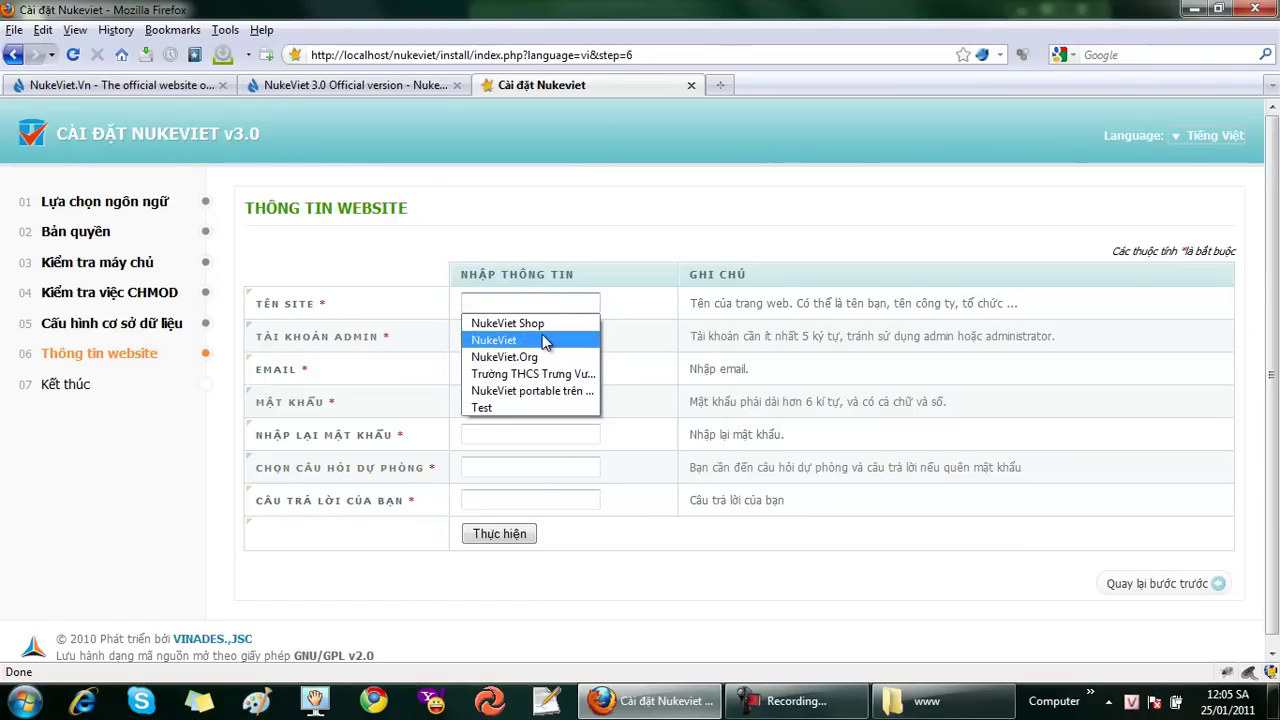
pyautogui.click(534, 339)
pyautogui.click(529, 336)
pyautogui.click(549, 302)
pyautogui.doubleClick(543, 302)
pyautogui.write('Mysite')
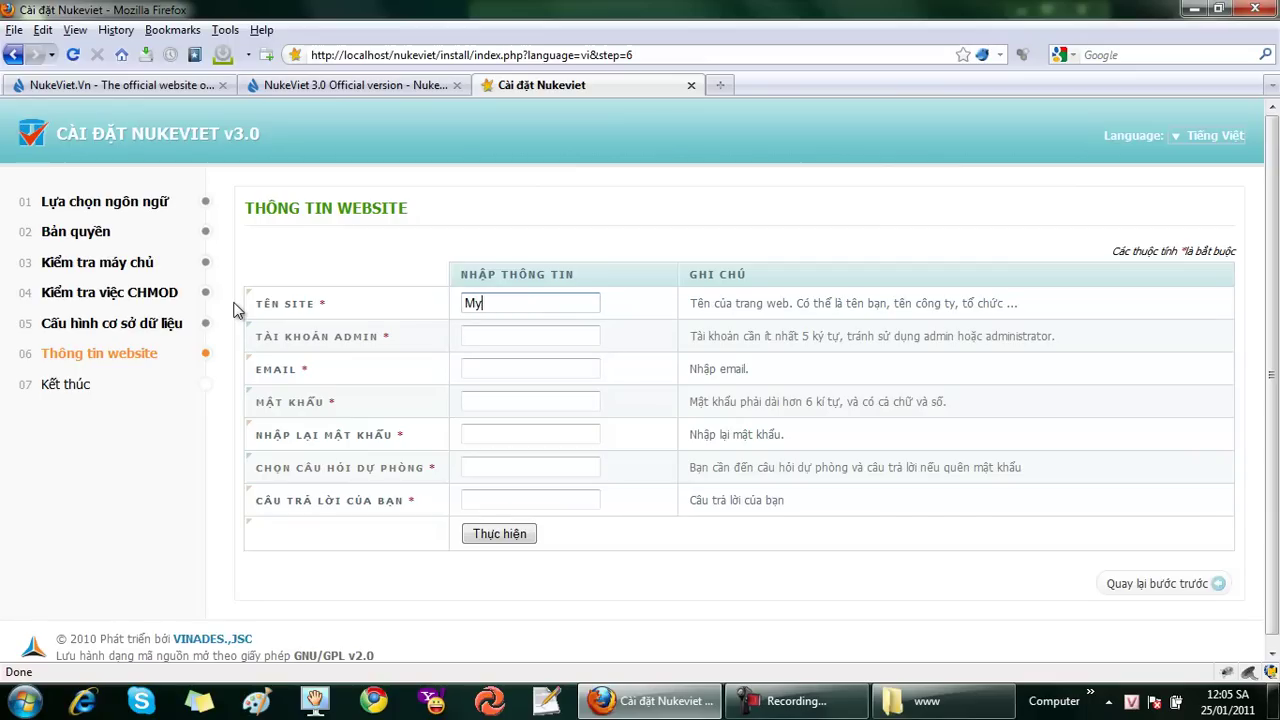
pyautogui.click(520, 336)
pyautogui.write('admin')
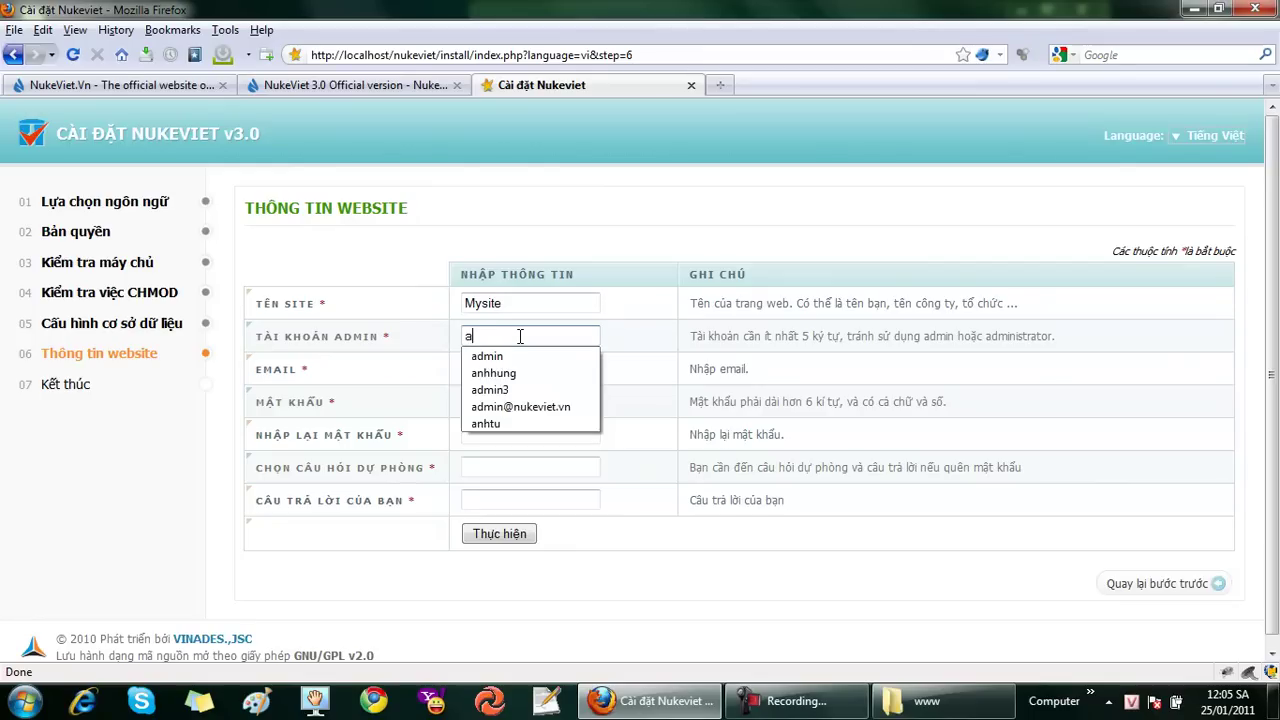
# Fill in the admin e-mail, password twice, security question and answer, then submit
pyautogui.click(531, 369)
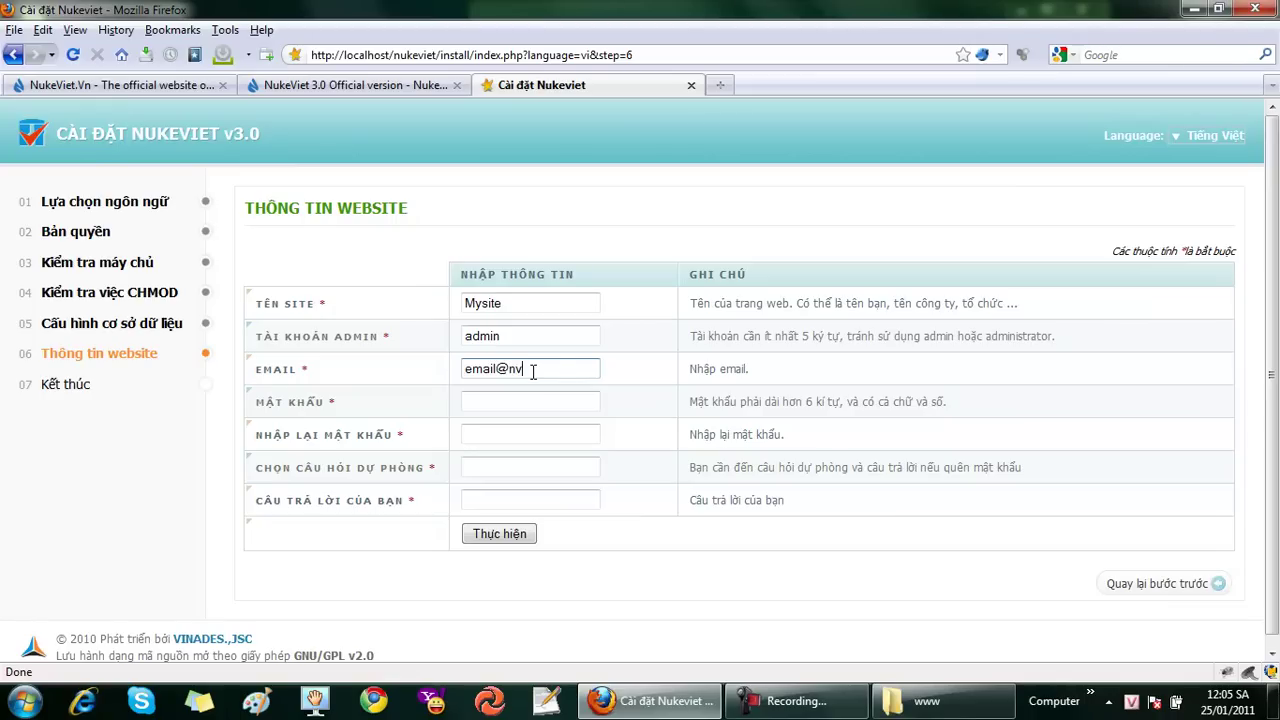
pyautogui.click(513, 404)
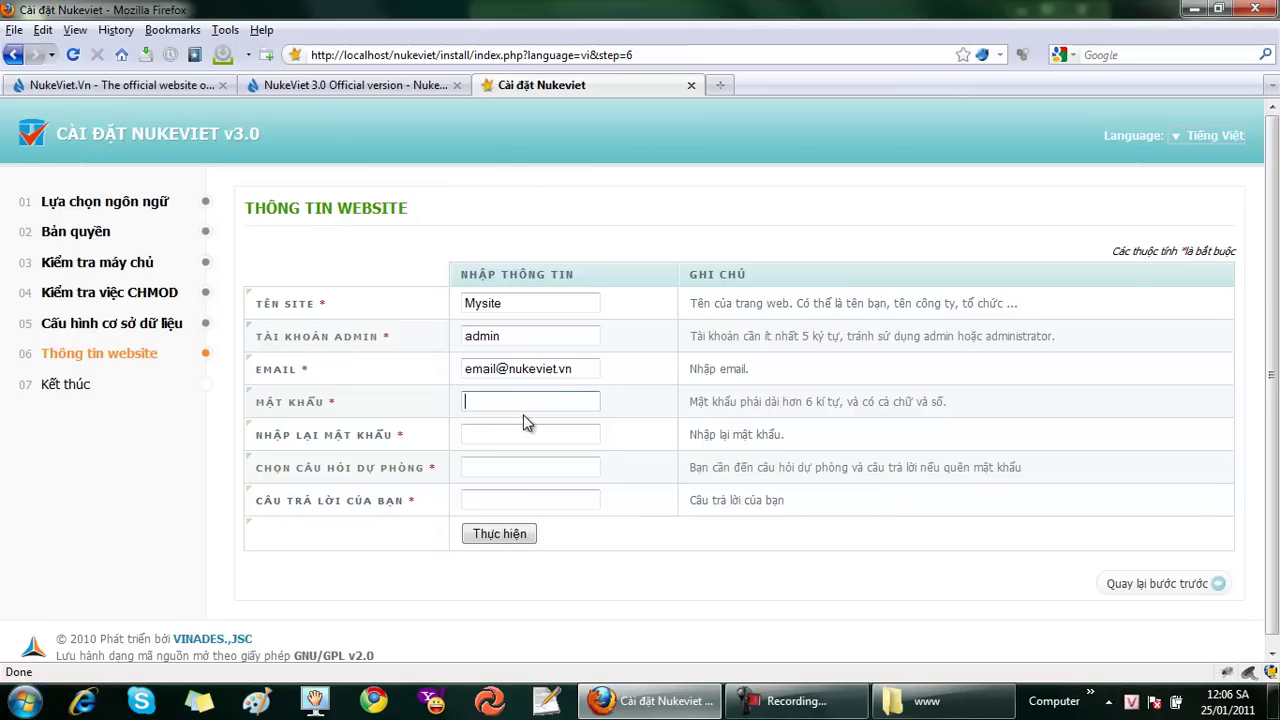
pyautogui.write('••••••')
pyautogui.click(548, 434)
pyautogui.write('••••••')
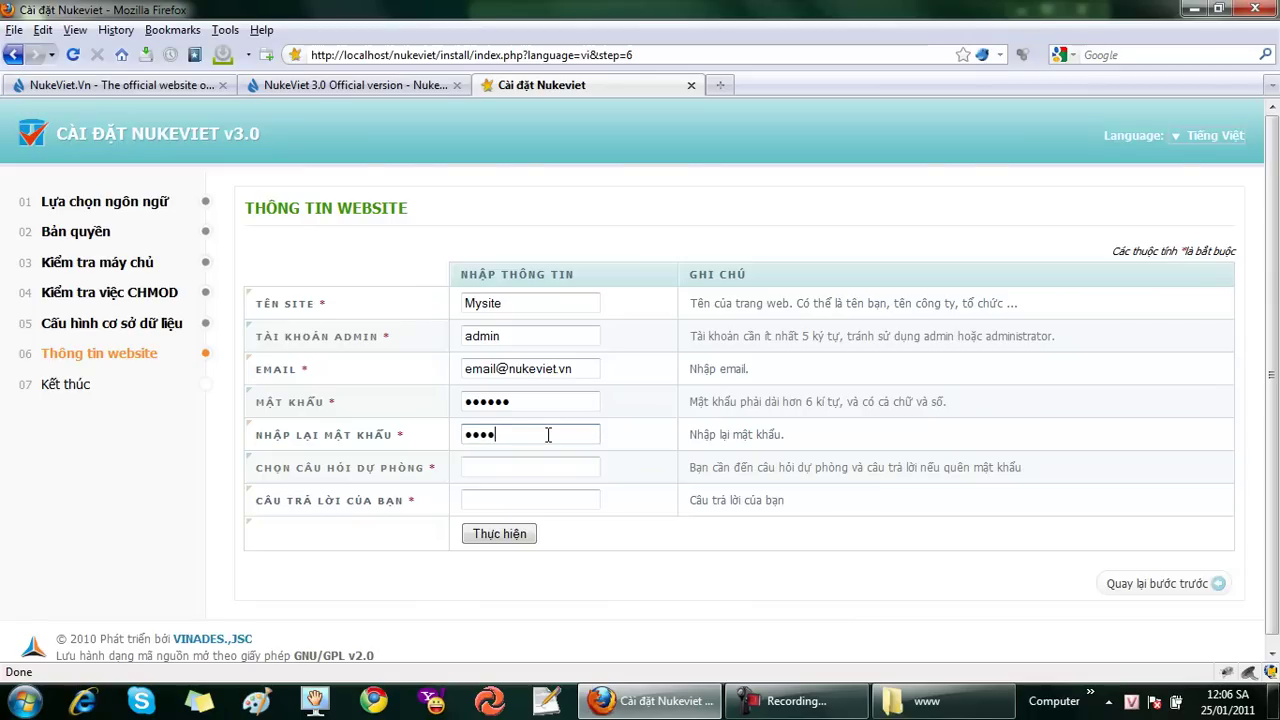
pyautogui.click(487, 470)
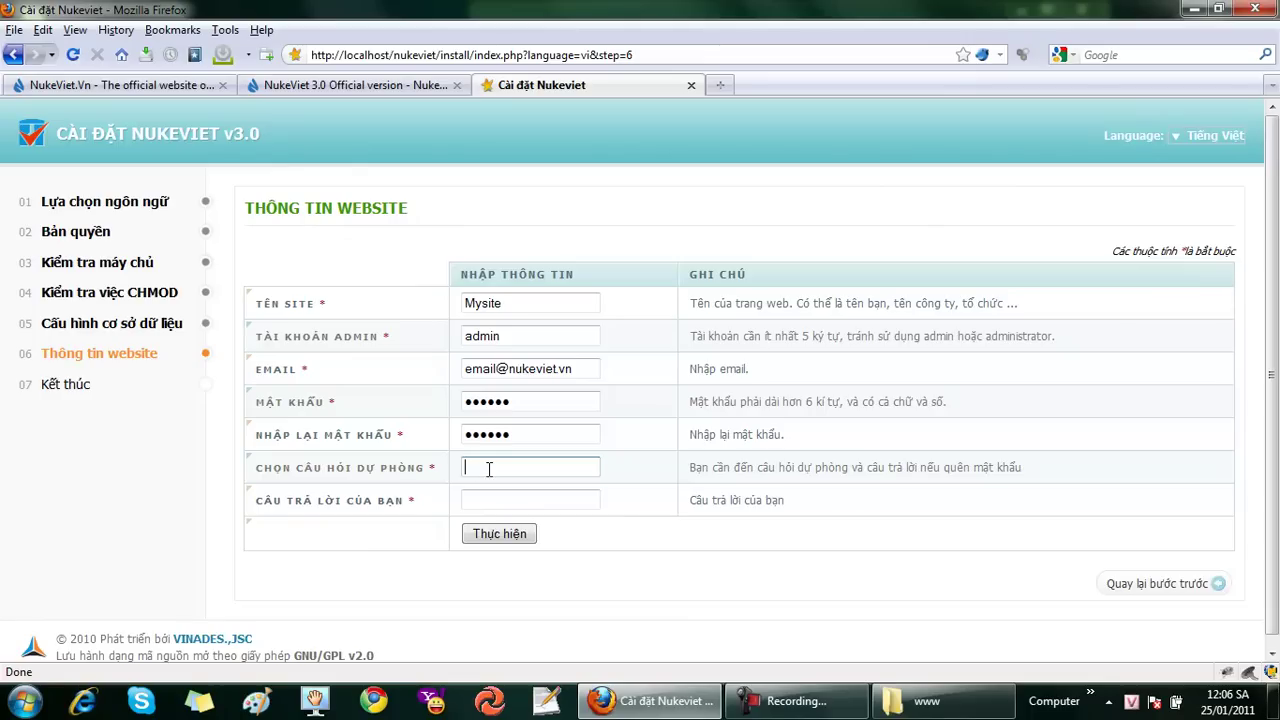
pyautogui.write('Tên')
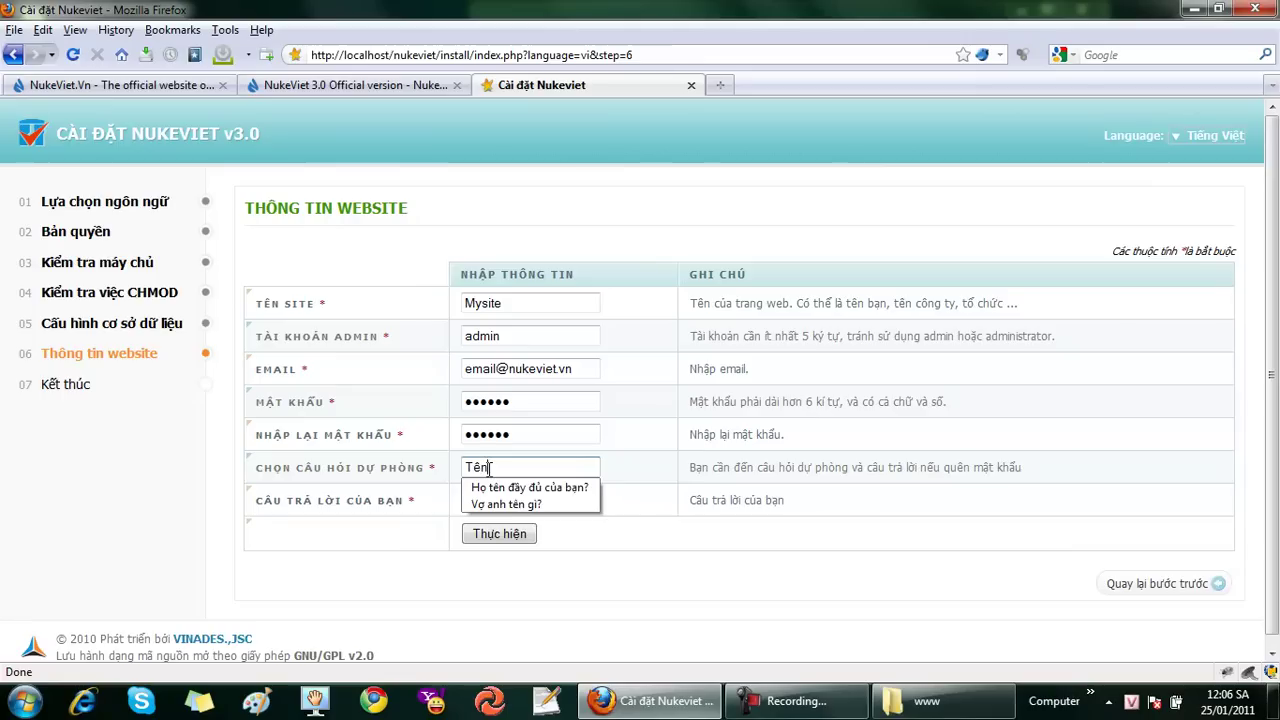
pyautogui.write('me bạn')
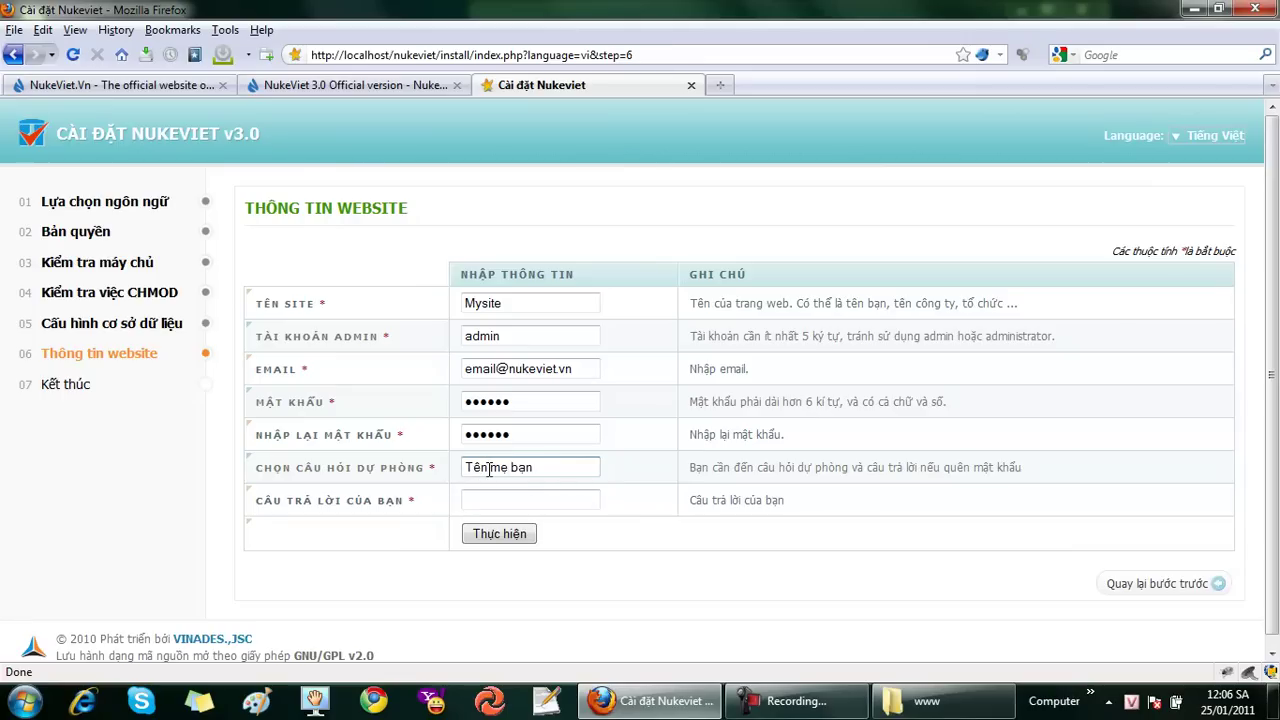
pyautogui.write('?')
pyautogui.click(468, 497)
pyautogui.write('Mẹ')
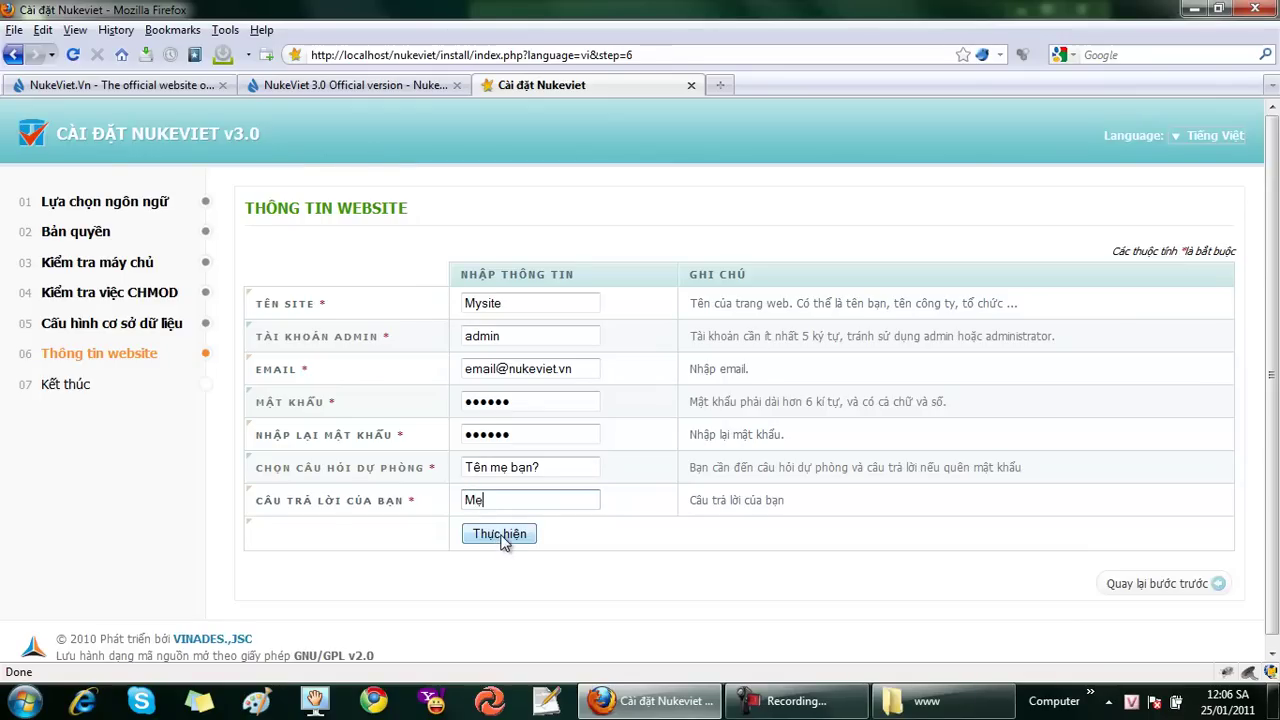
pyautogui.click(500, 536)
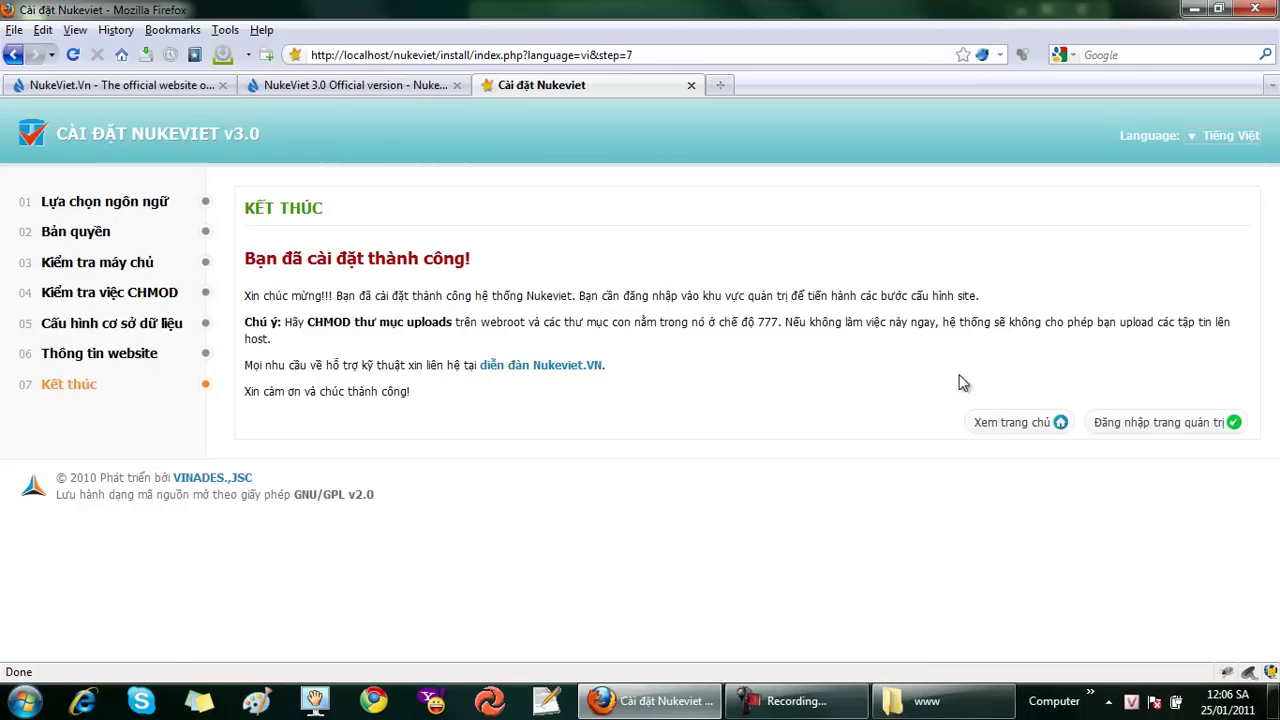
# Open the Xem trang chủ homepage link in a new Firefox tab
pyautogui.rightClick(1024, 430)
pyautogui.click(1130, 113)
# Look over the new Mysite homepage and close the Cài đặt Nukeviet installer tab
pyautogui.click(795, 86)
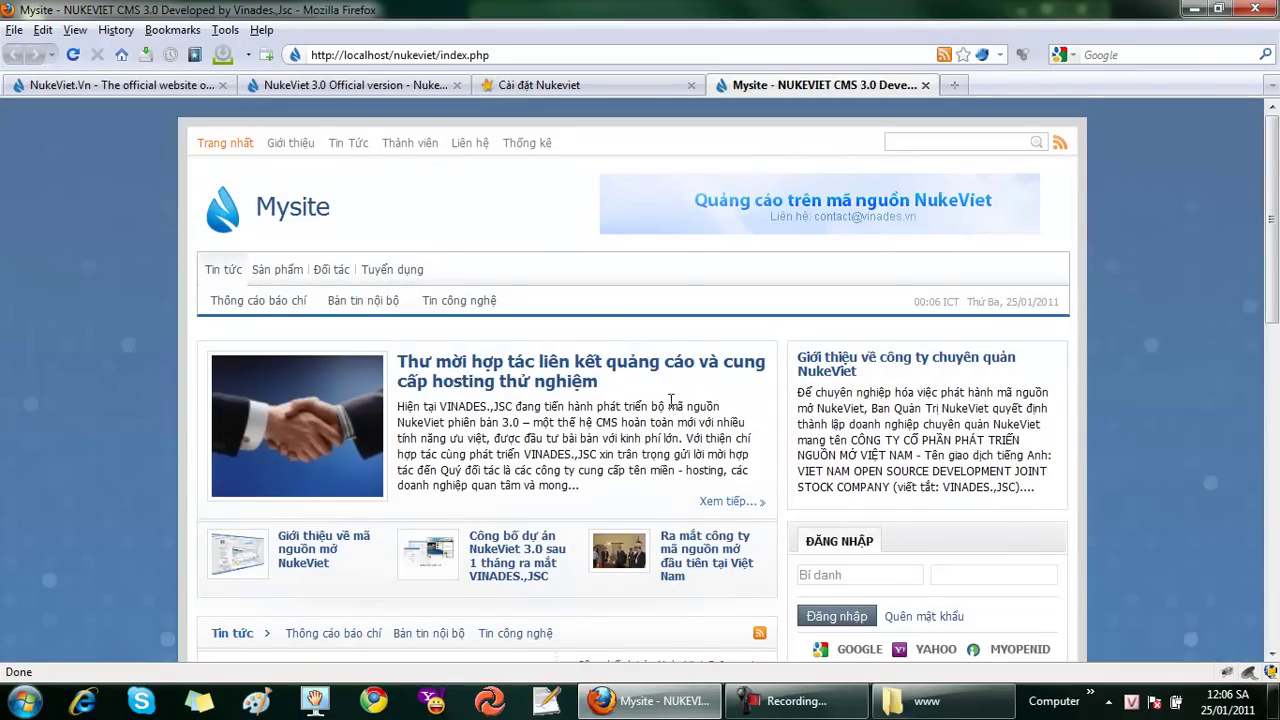
pyautogui.scroll(-15, 672, 408)
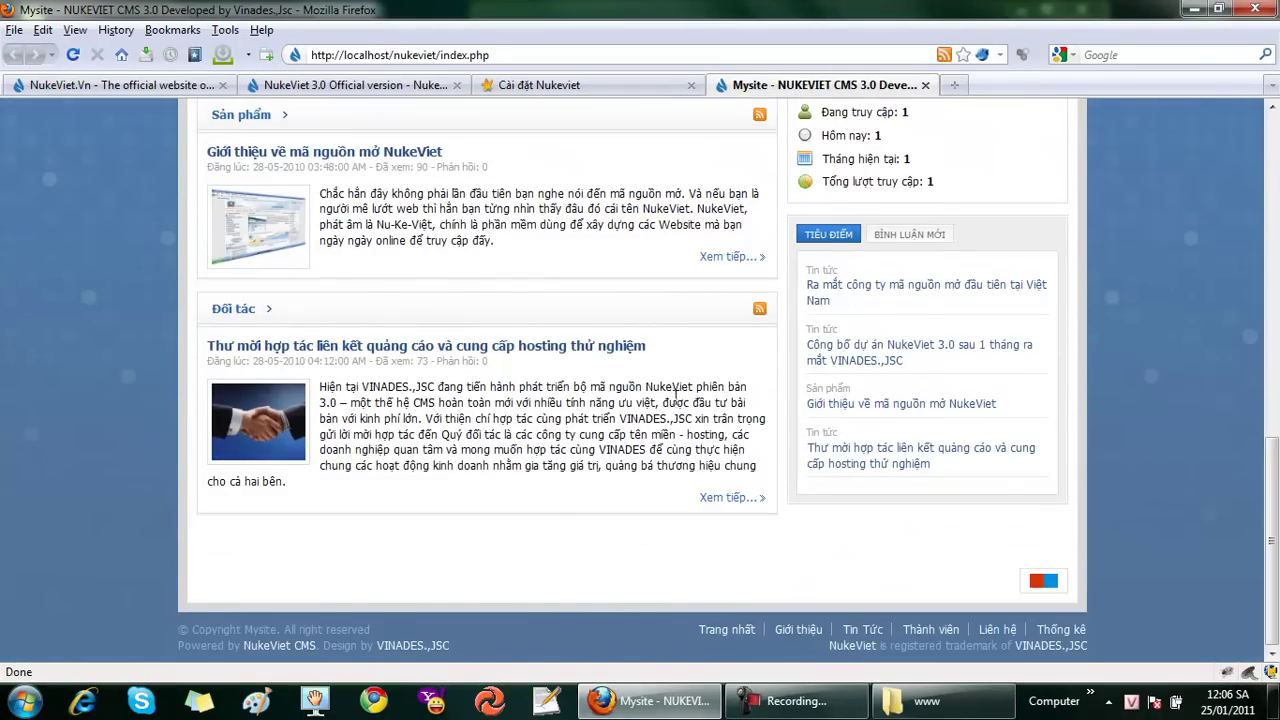
pyautogui.scroll(15, 676, 392)
pyautogui.scroll(-15, 678, 410)
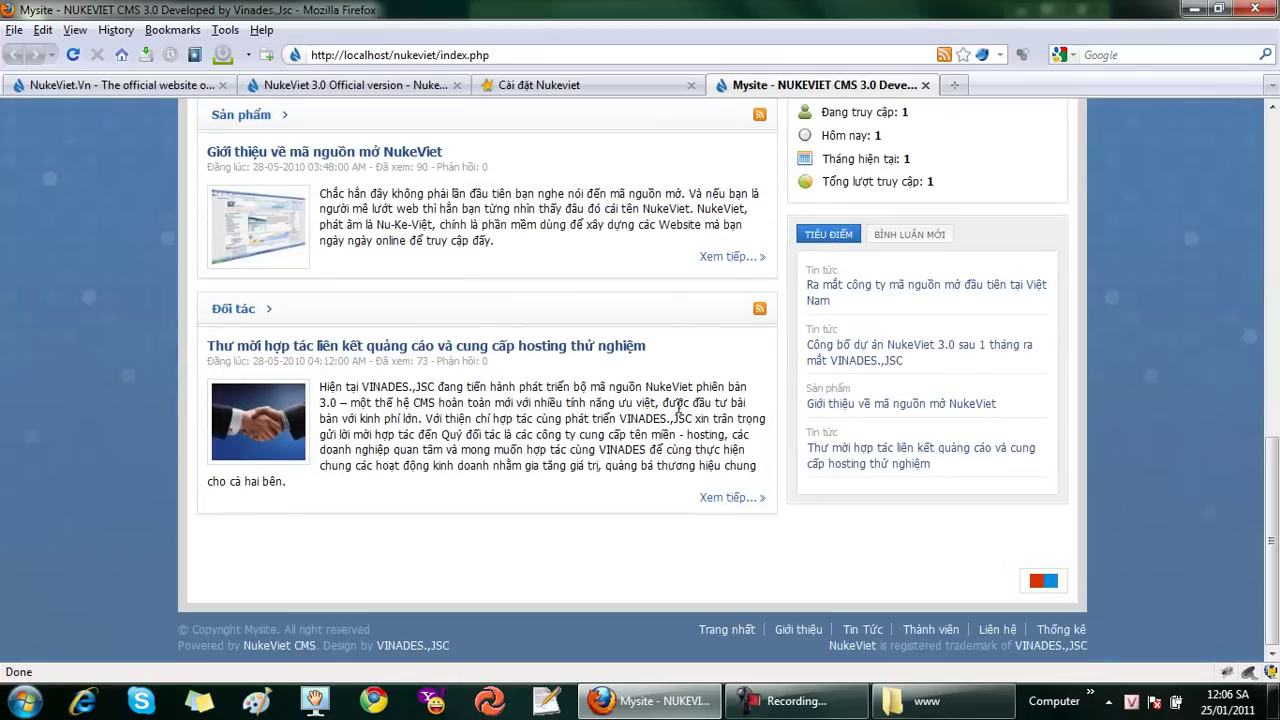
pyautogui.click(691, 85)
# Replace index.php with admin/ in the address to load localhost/nukeviet/admin
pyautogui.moveTo(439, 56); pyautogui.dragTo(499, 57)
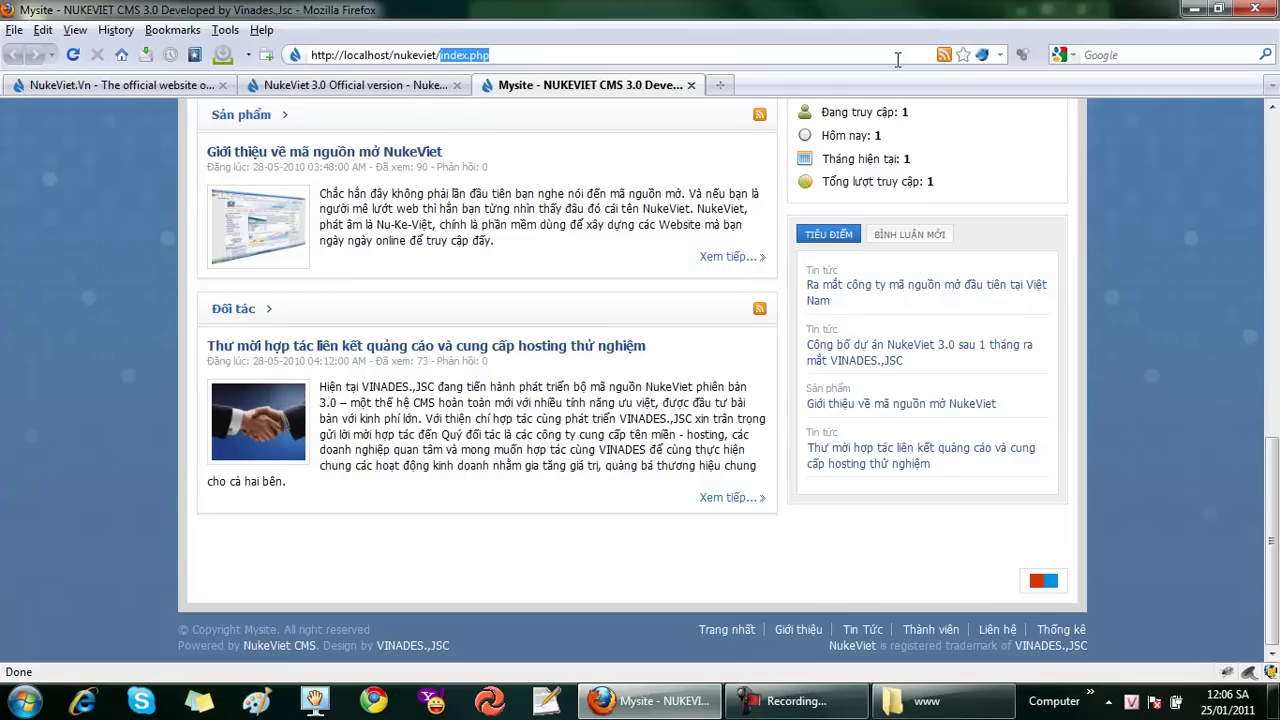
pyautogui.write('admin/')
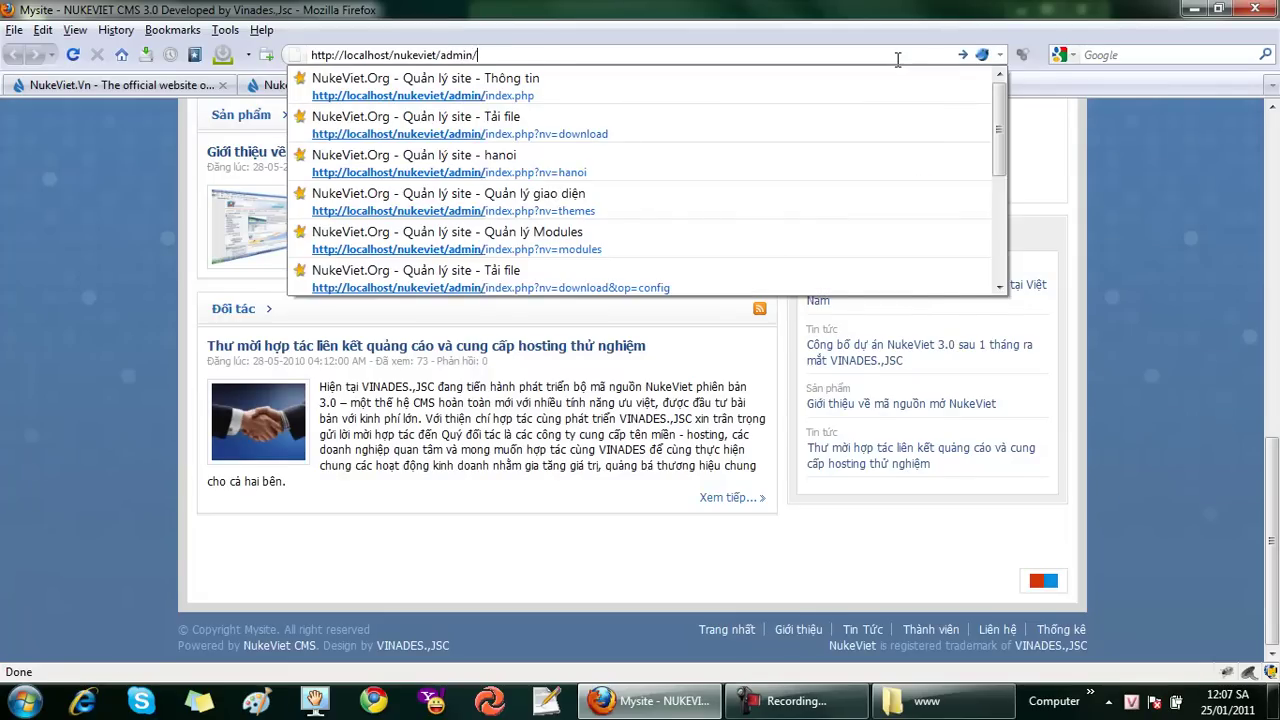
pyautogui.press('Return')
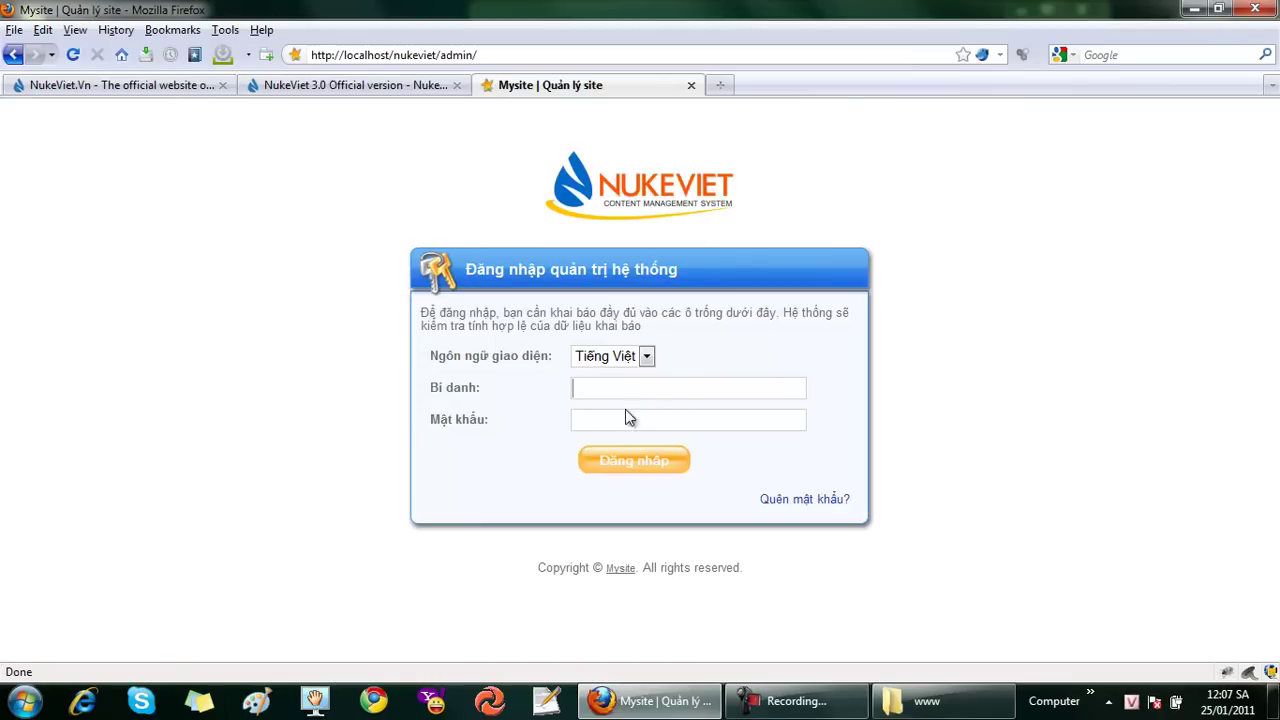
# Log in at the Bí danh form with the administrator username and password
pyautogui.click(632, 390)
pyautogui.click(634, 391)
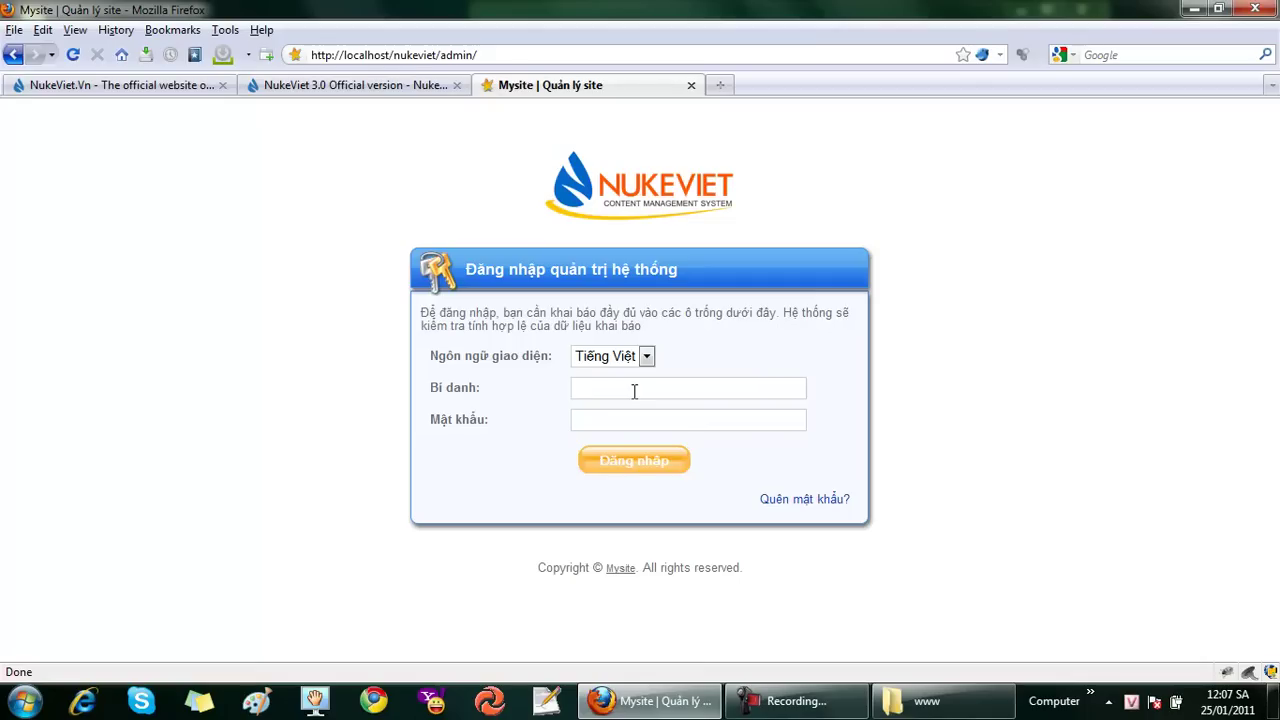
pyautogui.write('admin')
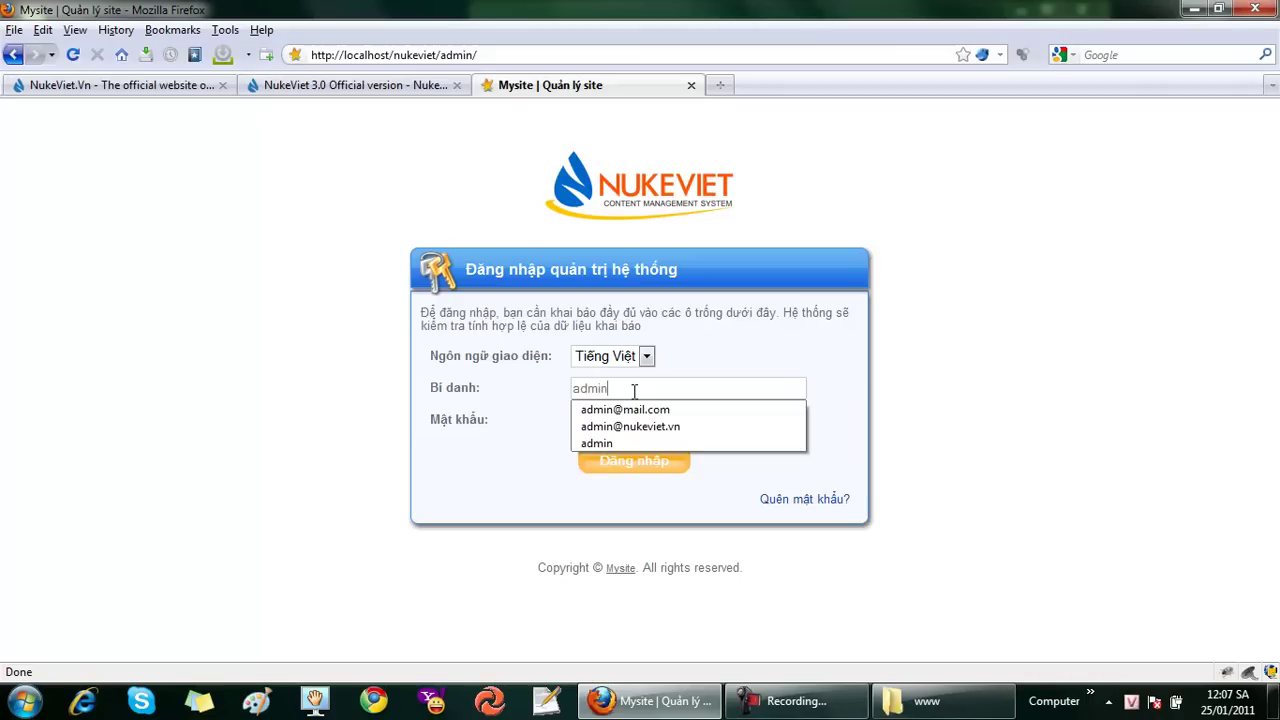
pyautogui.press('Tab')
pyautogui.write('123456')
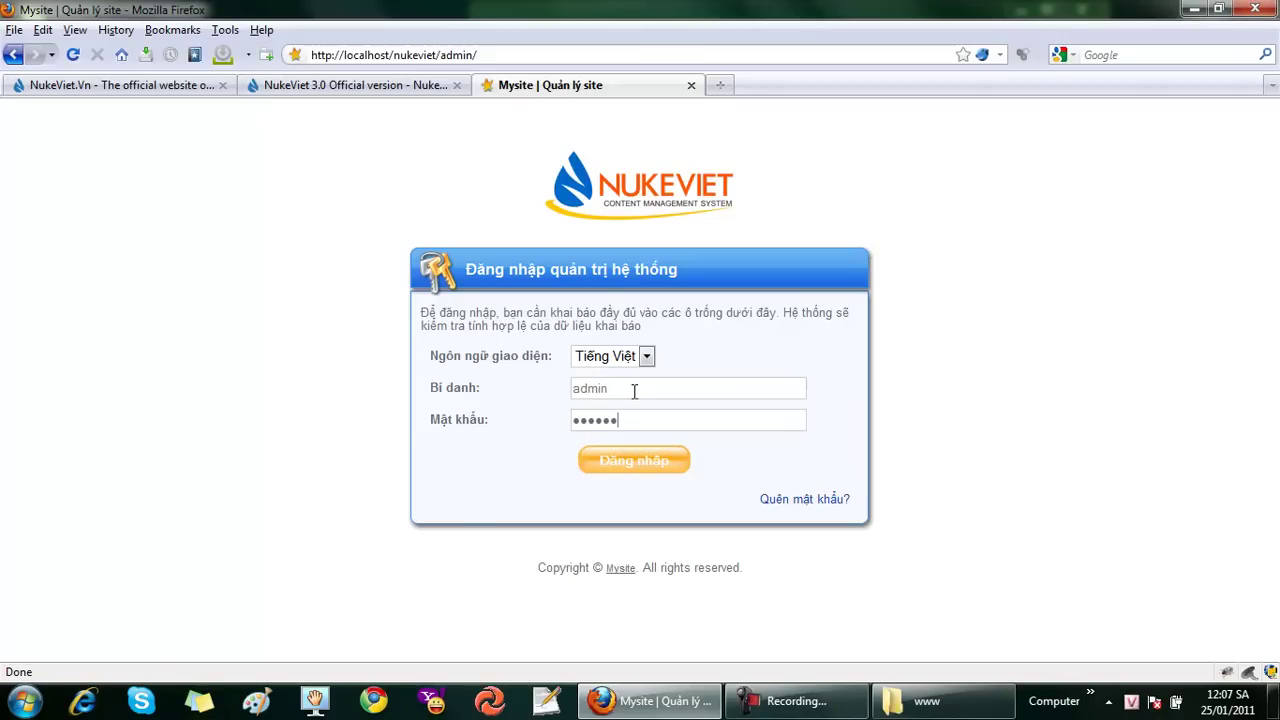
pyautogui.click(660, 466)
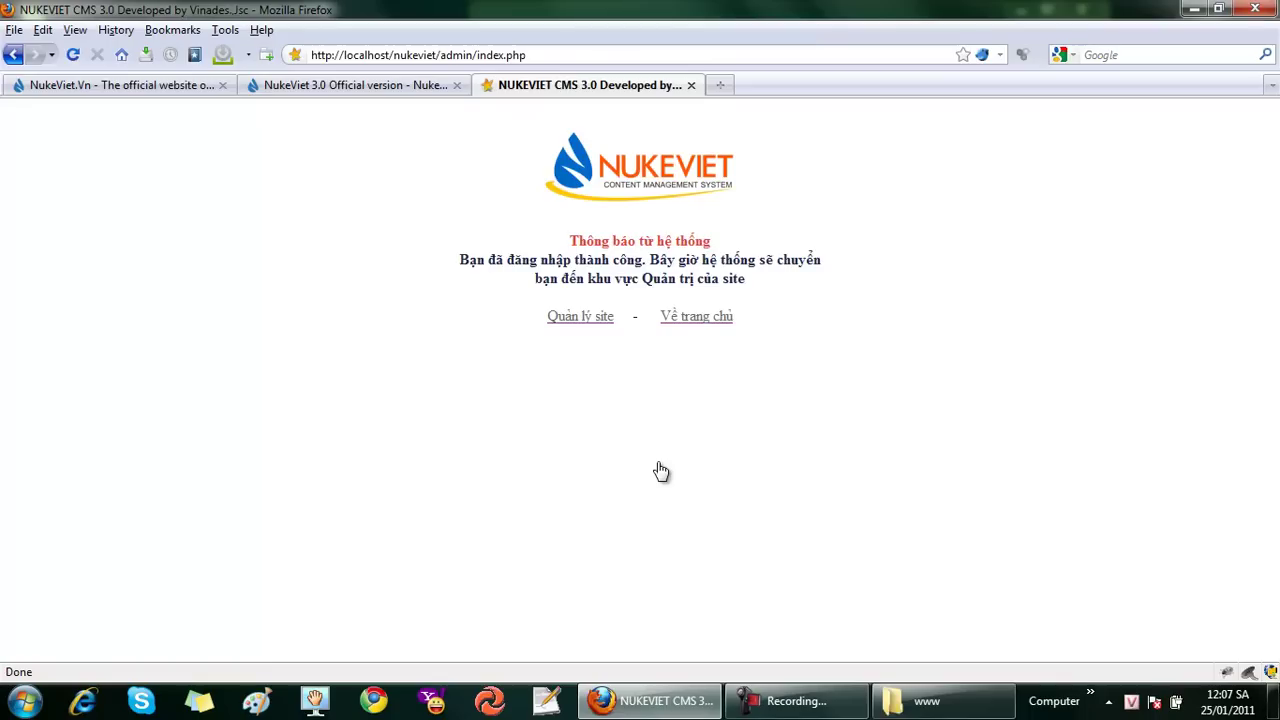